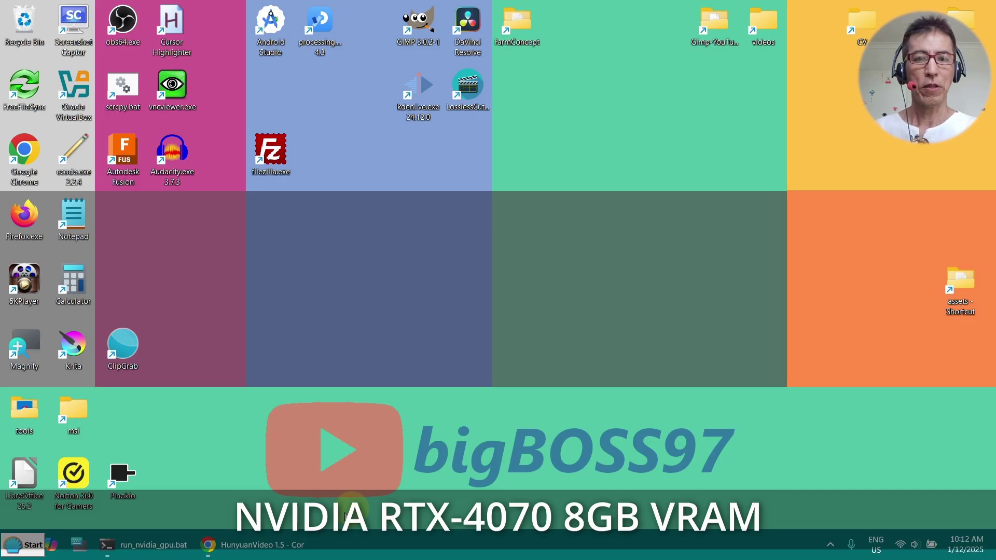
- Bring back the HunyuanVideo 1.5 docs page and scroll to its Workflow templates and Model links
{"action": "left_click", "coordinate": [256, 547]}
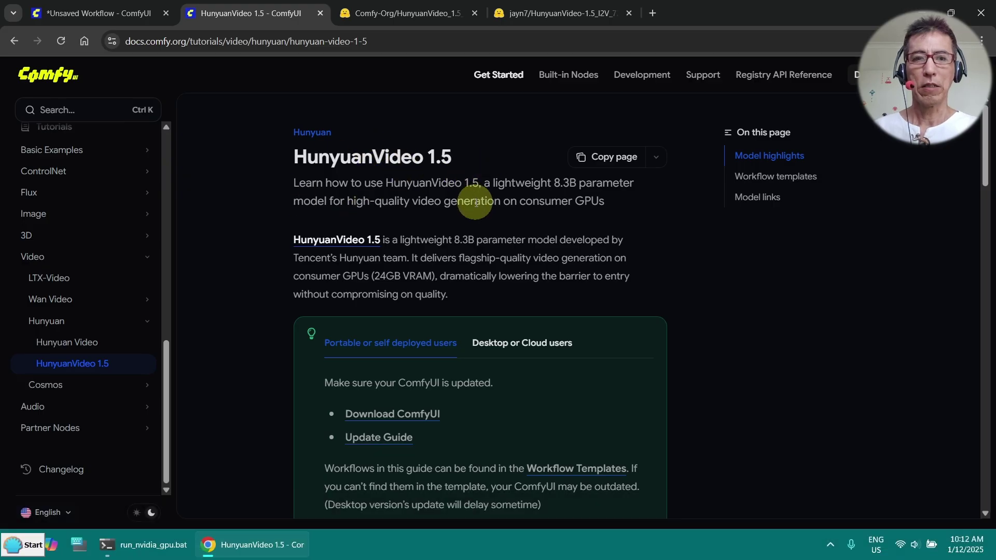
{"action": "scroll", "coordinate": [475, 203], "scroll_direction": "down", "scroll_amount": 14}
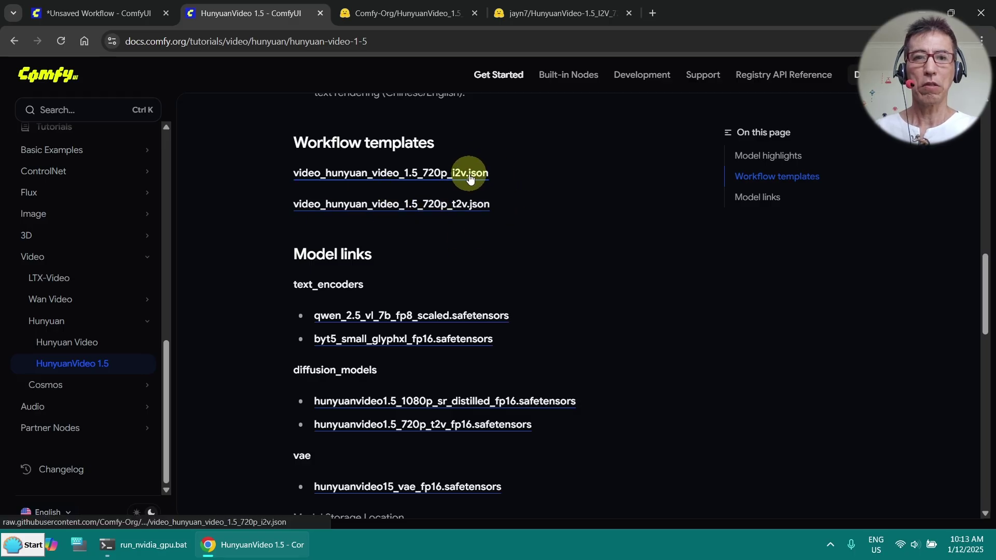
- Browse the Comfy-Org HunyuanVideo_1.5_repackaged diffusion_models folder's 480p and 720p model files
{"action": "left_click", "coordinate": [412, 15]}
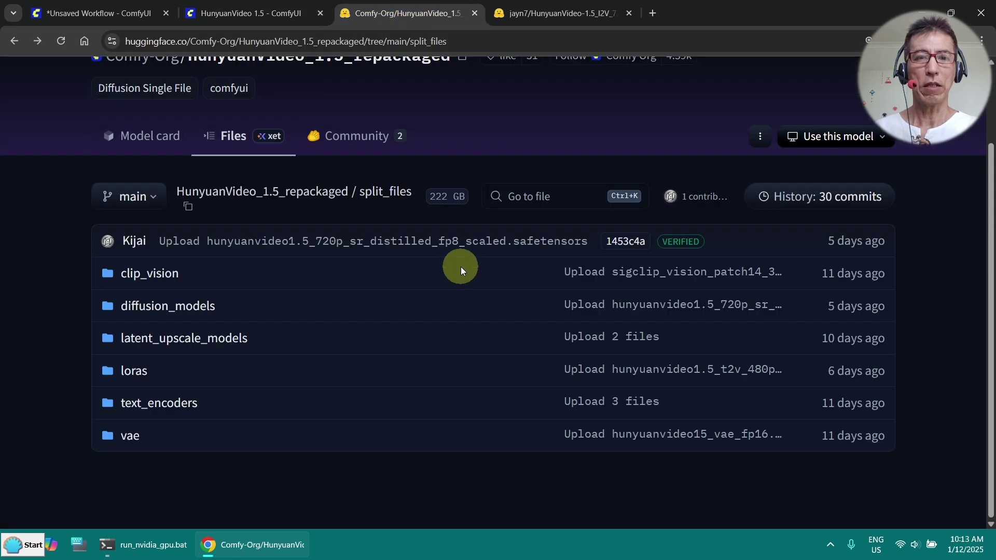
{"action": "scroll", "coordinate": [386, 282], "scroll_direction": "up", "scroll_amount": 2}
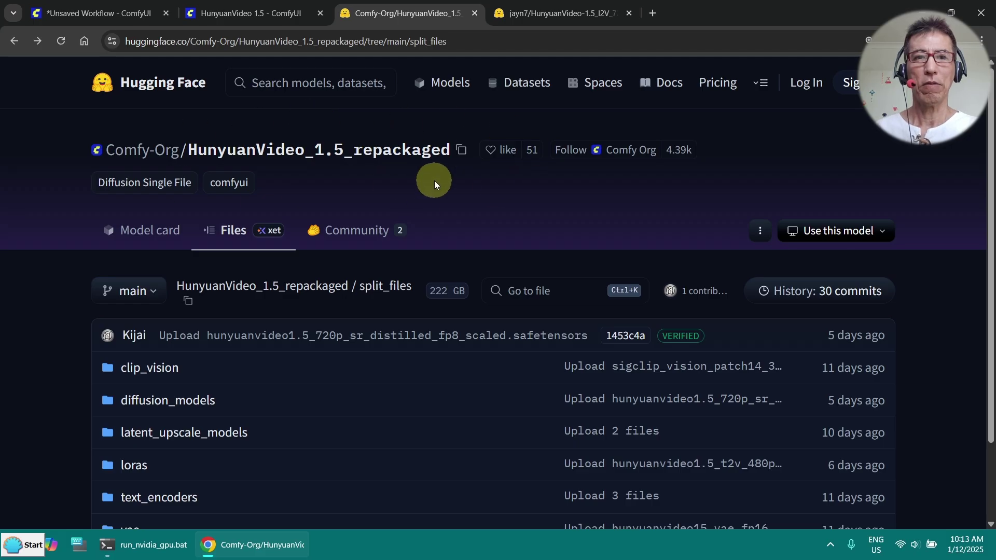
{"action": "scroll", "coordinate": [254, 376], "scroll_direction": "down", "scroll_amount": 2}
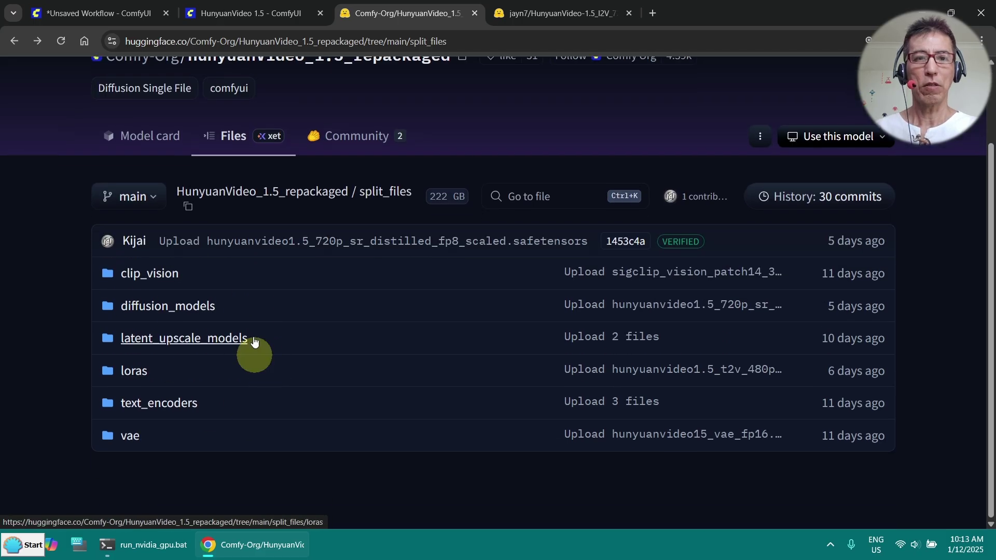
{"action": "left_click", "coordinate": [180, 306]}
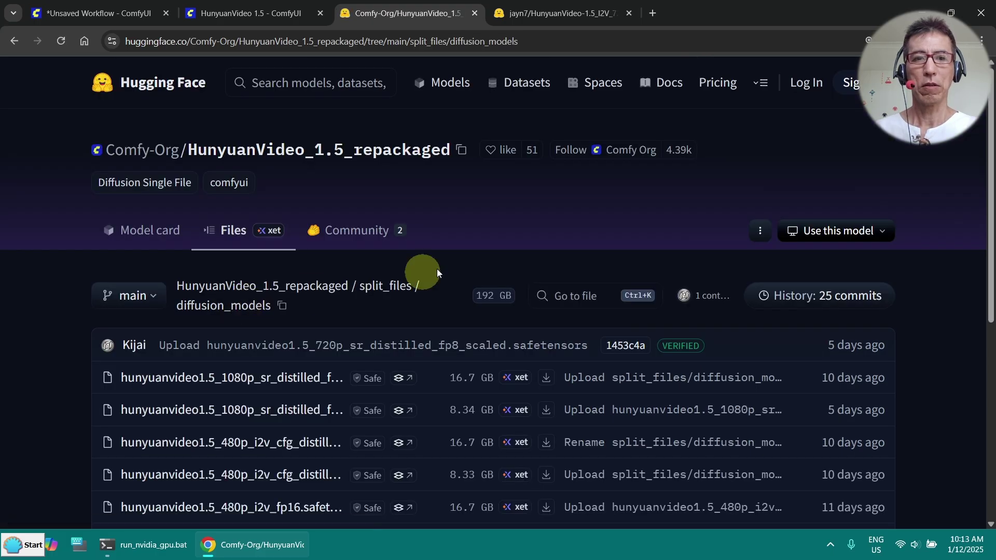
{"action": "scroll", "coordinate": [457, 253], "scroll_direction": "down", "scroll_amount": 2}
{"action": "scroll", "coordinate": [457, 253], "scroll_direction": "down", "scroll_amount": 3}
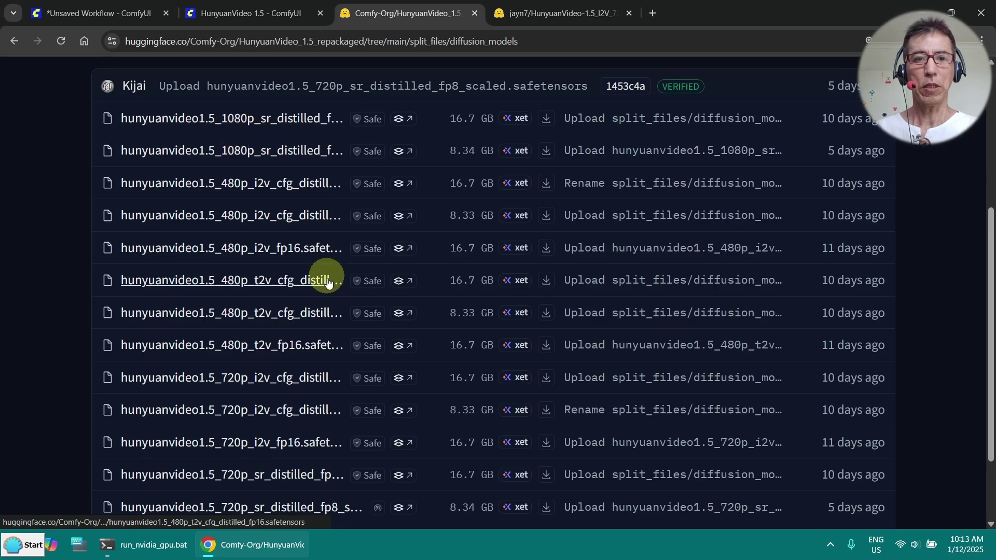
{"action": "scroll", "coordinate": [328, 280], "scroll_direction": "down", "scroll_amount": 2}
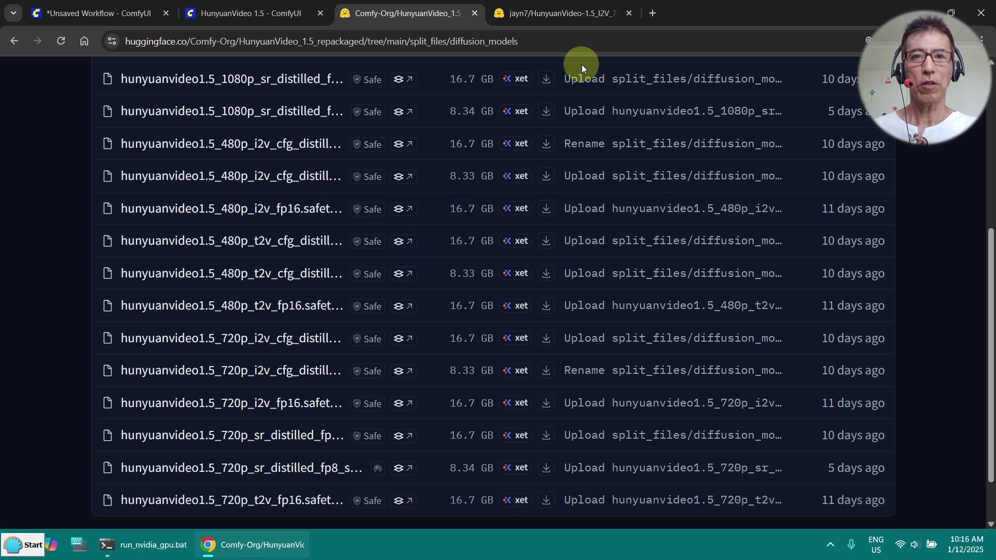
- Review the GGUF model page, then return to the repository's split_files folder
{"action": "left_click", "coordinate": [567, 10]}
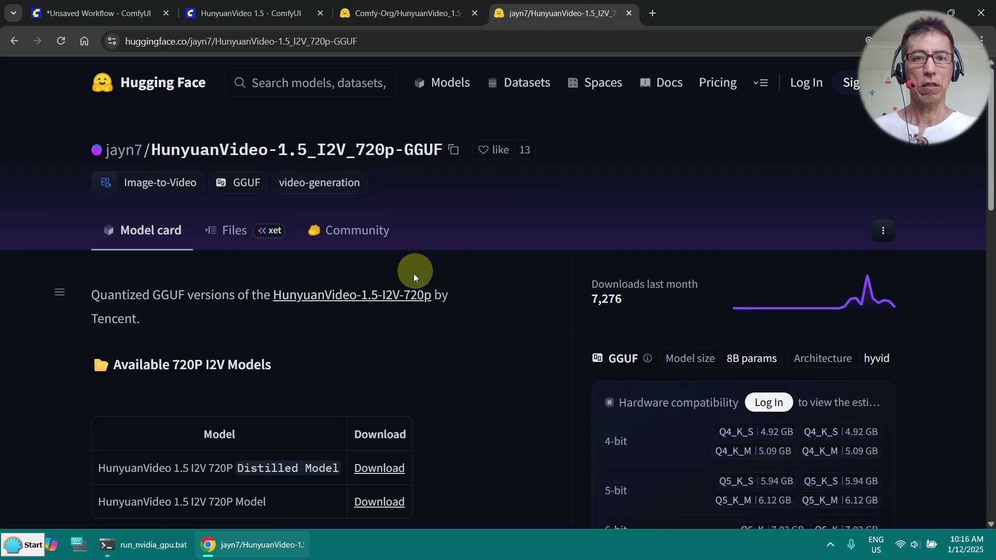
{"action": "scroll", "coordinate": [414, 275], "scroll_direction": "down", "scroll_amount": 2}
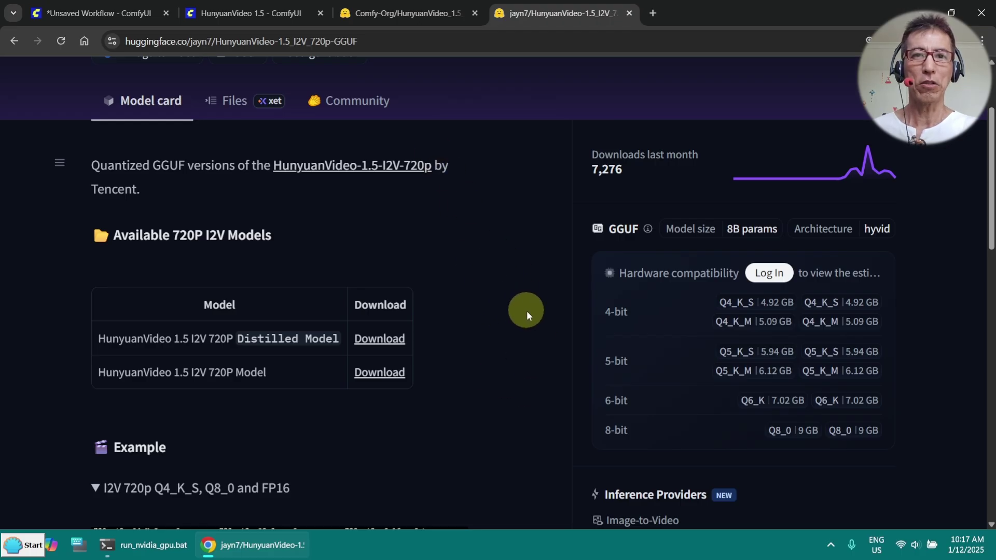
{"action": "left_click", "coordinate": [400, 13]}
{"action": "scroll", "coordinate": [462, 383], "scroll_direction": "up", "scroll_amount": 4}
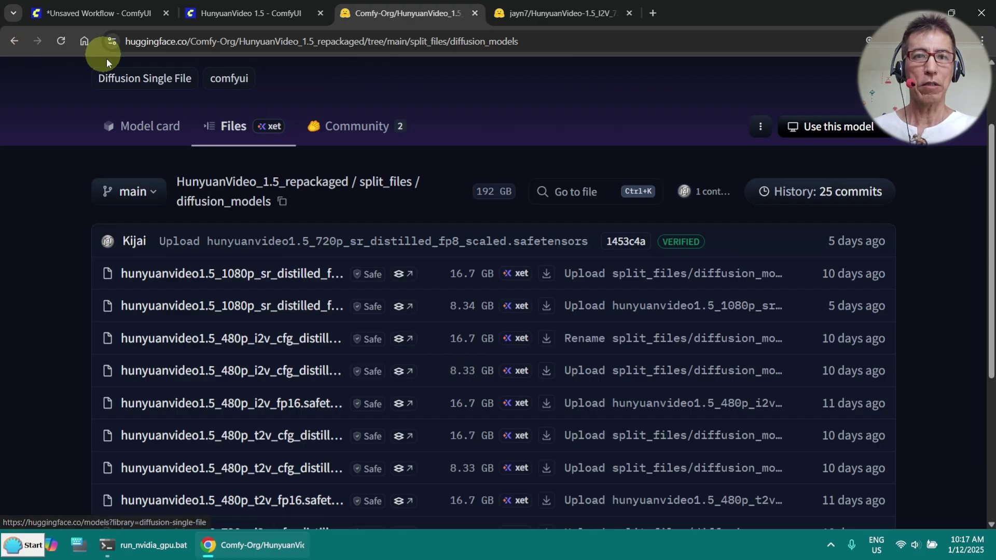
{"action": "left_click", "coordinate": [376, 183]}
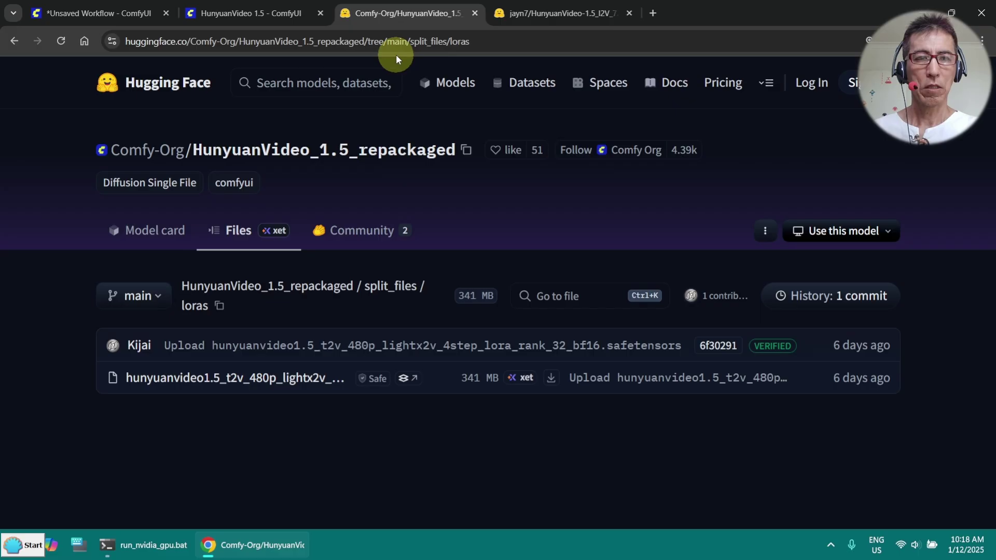
- Load the video_hunyuan_video_1.5_720p_i2v workflow, dismiss Missing Models, and frame the Step 1 loaders
{"action": "left_click", "coordinate": [130, 17]}
{"action": "scroll", "coordinate": [227, 177], "scroll_direction": "down", "scroll_amount": 3}
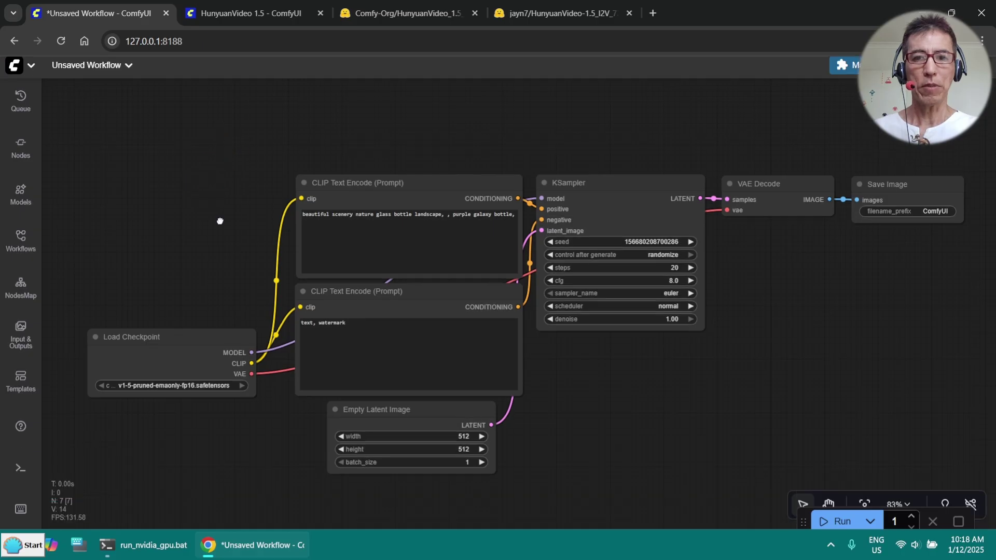
{"action": "left_click_drag", "start_coordinate": [218, 220], "coordinate": [176, 172]}
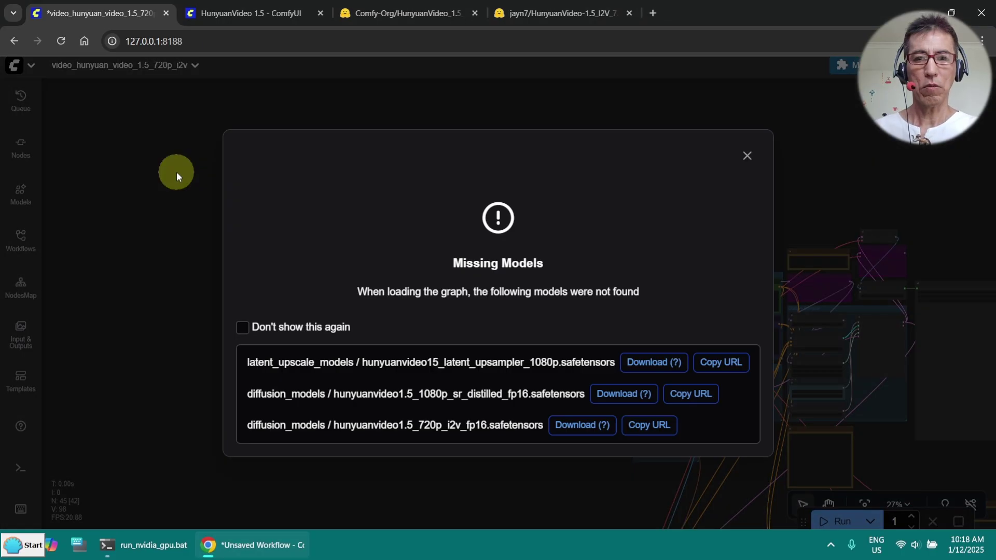
{"action": "left_click", "coordinate": [766, 155]}
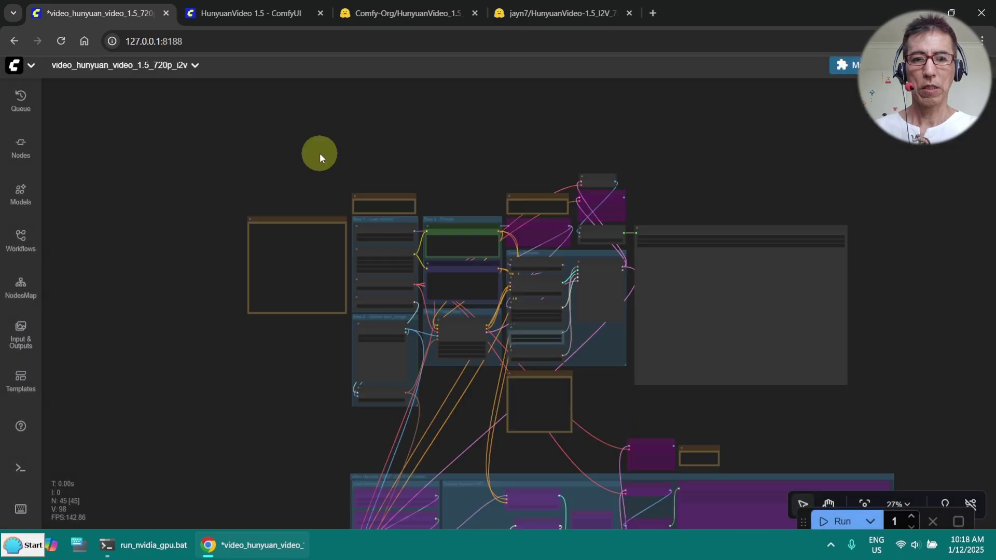
{"action": "scroll", "coordinate": [321, 167], "scroll_direction": "up", "scroll_amount": 3}
{"action": "left_click_drag", "start_coordinate": [333, 282], "coordinate": [349, 100]}
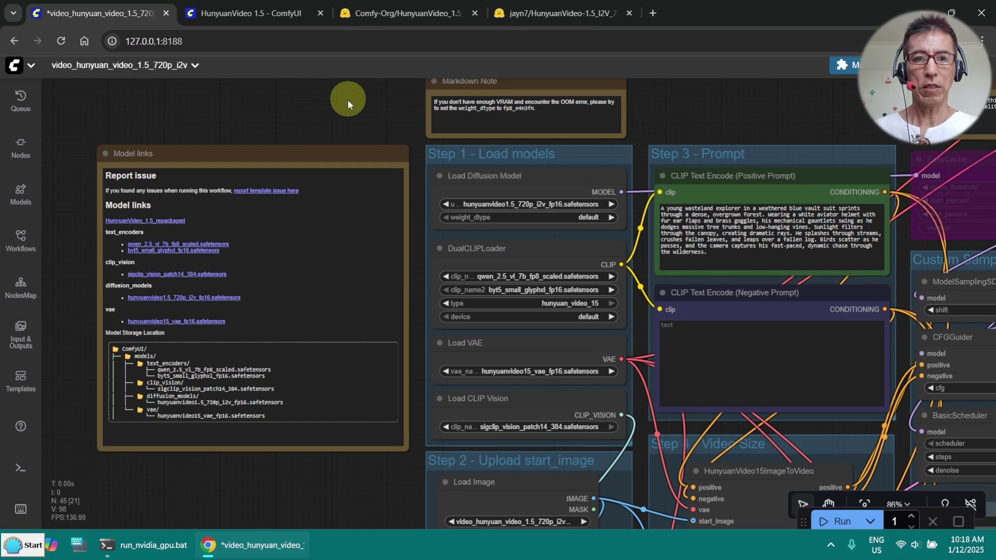
{"action": "scroll", "coordinate": [349, 100], "scroll_direction": "up", "scroll_amount": 2}
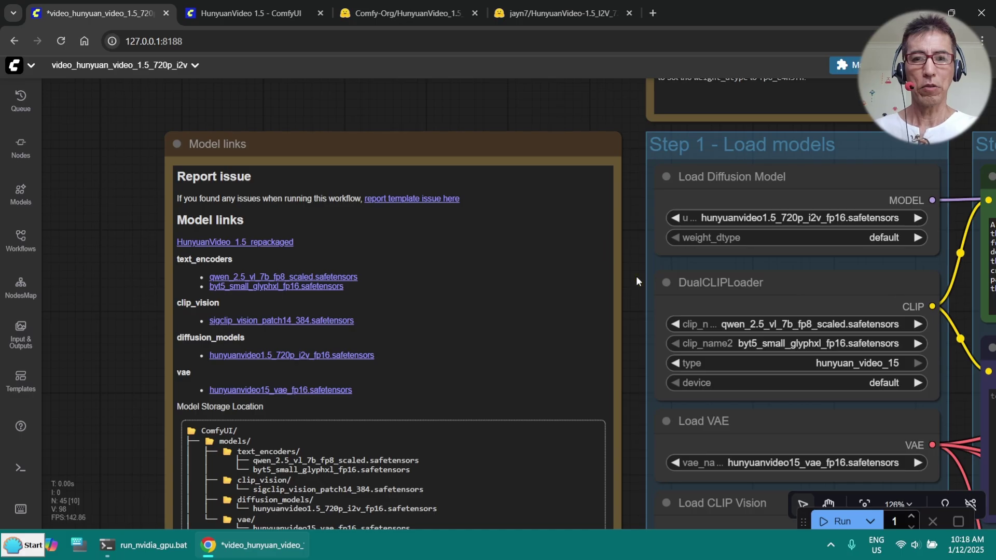
{"action": "left_click_drag", "start_coordinate": [636, 276], "coordinate": [274, 272]}
{"action": "scroll", "coordinate": [646, 217], "scroll_direction": "up", "scroll_amount": 4}
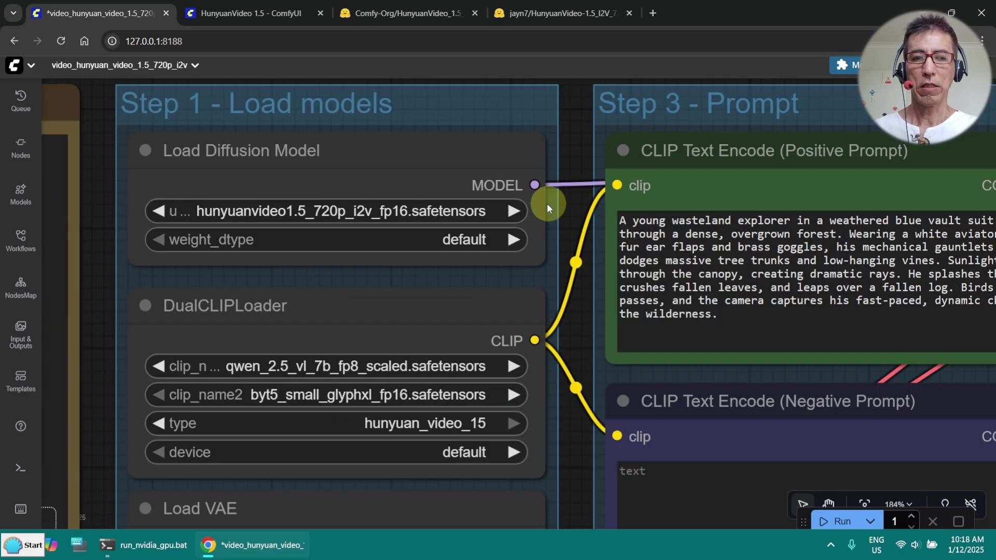
- Set Load Diffusion Model to hunyuanvideo1.5_480p_i2v_cfg_distilled_fp8_scaled
{"action": "left_click", "coordinate": [407, 209]}
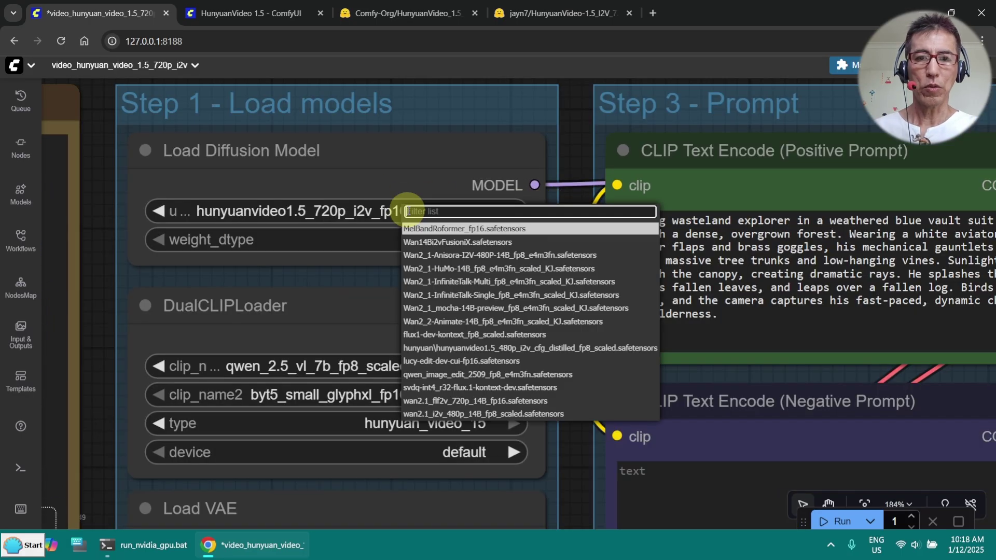
{"action": "left_click", "coordinate": [631, 349]}
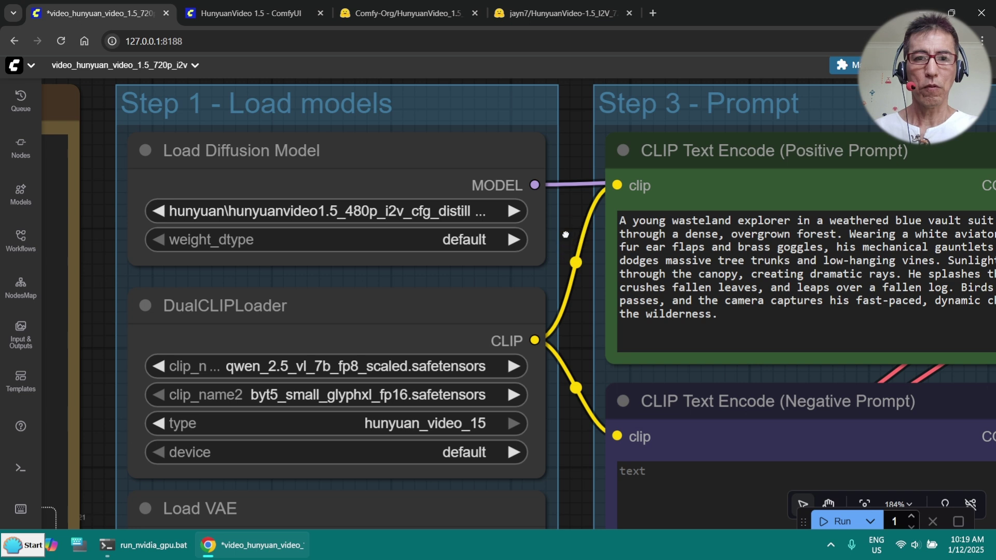
{"action": "scroll", "coordinate": [565, 234], "scroll_direction": "down", "scroll_amount": 5}
- Check the text encoder, VAE and CLIP Vision dropdowns, with CLIP Vision on sigclip_vision_patch14_384
{"action": "left_click", "coordinate": [436, 248]}
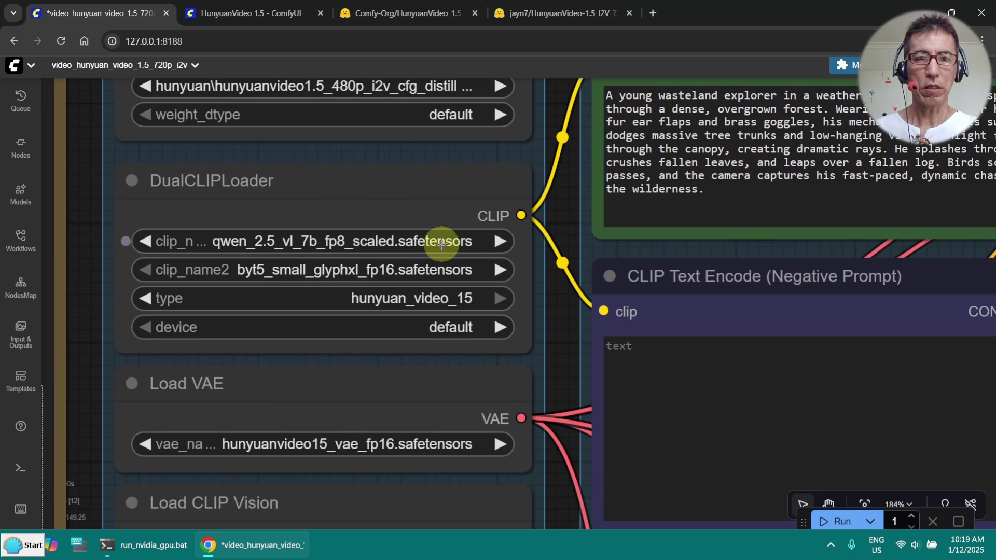
{"action": "left_click", "coordinate": [441, 243]}
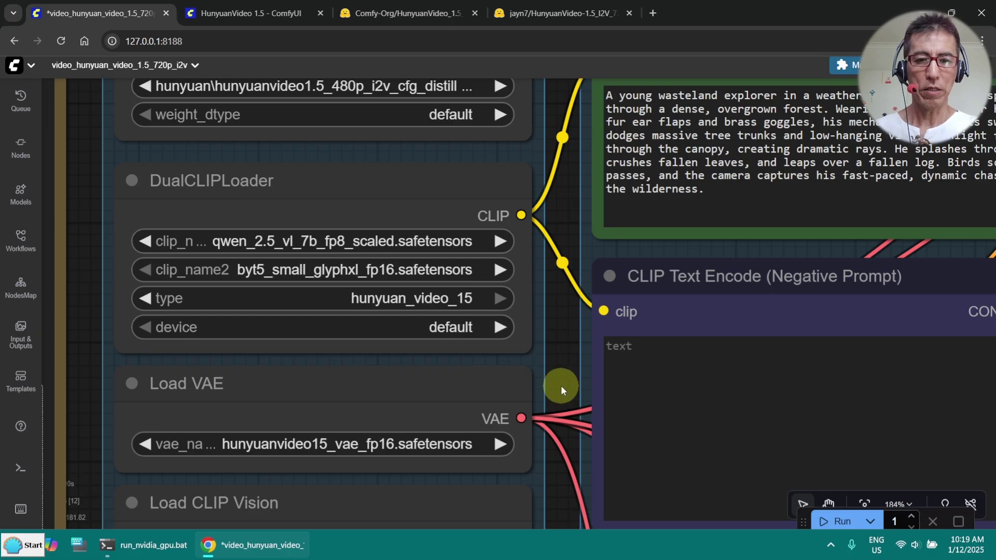
{"action": "left_click_drag", "start_coordinate": [532, 396], "coordinate": [504, 230]}
{"action": "left_click", "coordinate": [411, 271]}
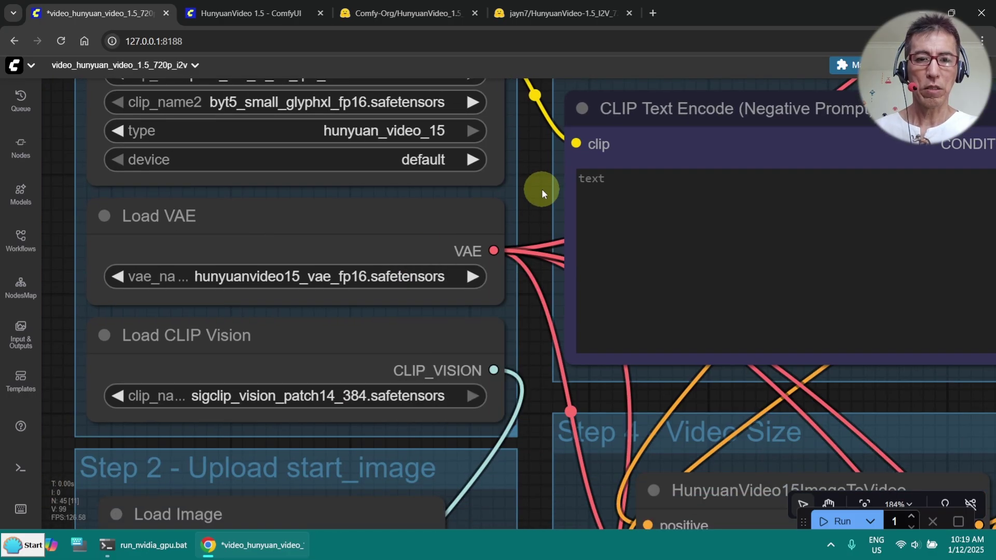
{"action": "left_click_drag", "start_coordinate": [541, 189], "coordinate": [569, 116]}
{"action": "left_click", "coordinate": [452, 327]}
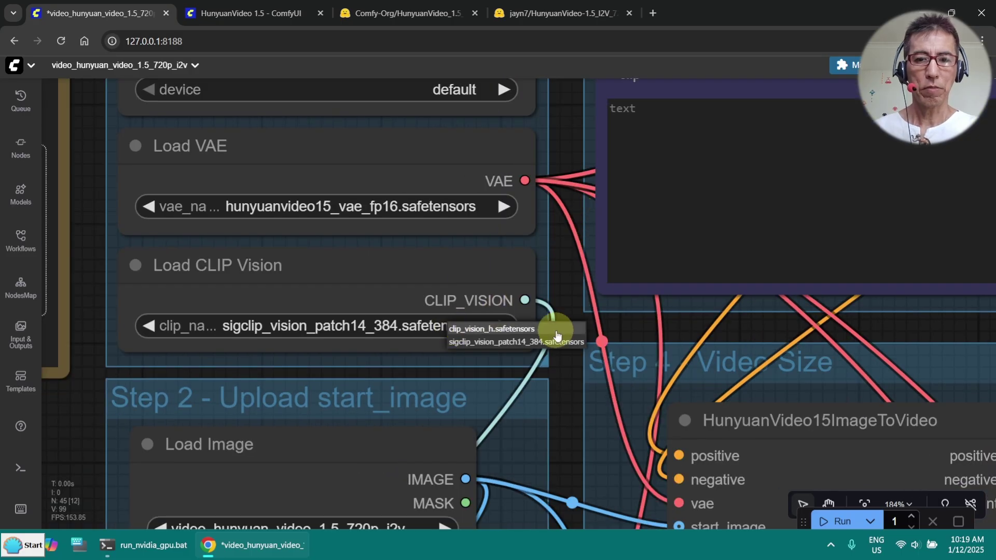
{"action": "scroll", "coordinate": [570, 235], "scroll_direction": "down", "scroll_amount": 15}
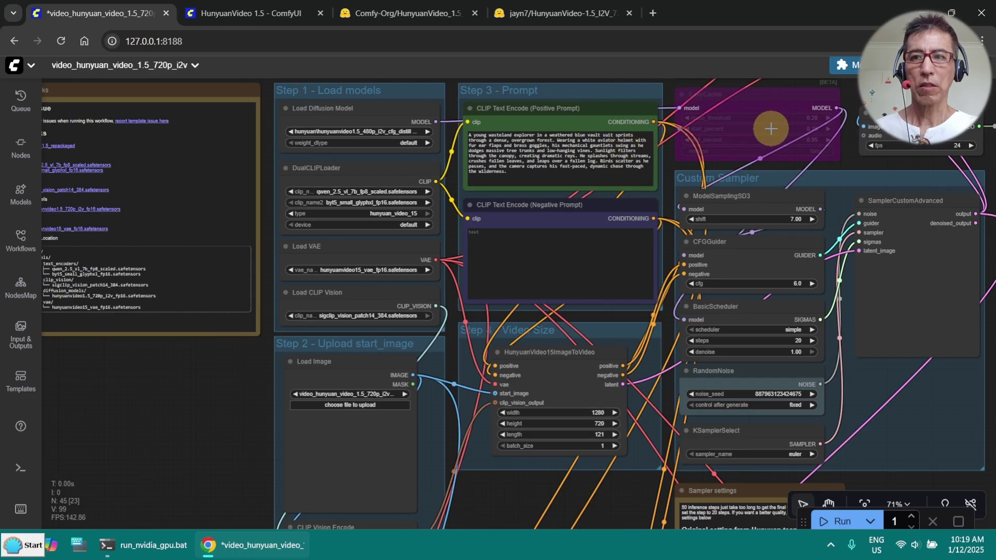
{"action": "scroll", "coordinate": [407, 228], "scroll_direction": "up", "scroll_amount": 6}
{"action": "scroll", "coordinate": [409, 229], "scroll_direction": "up", "scroll_amount": 11}
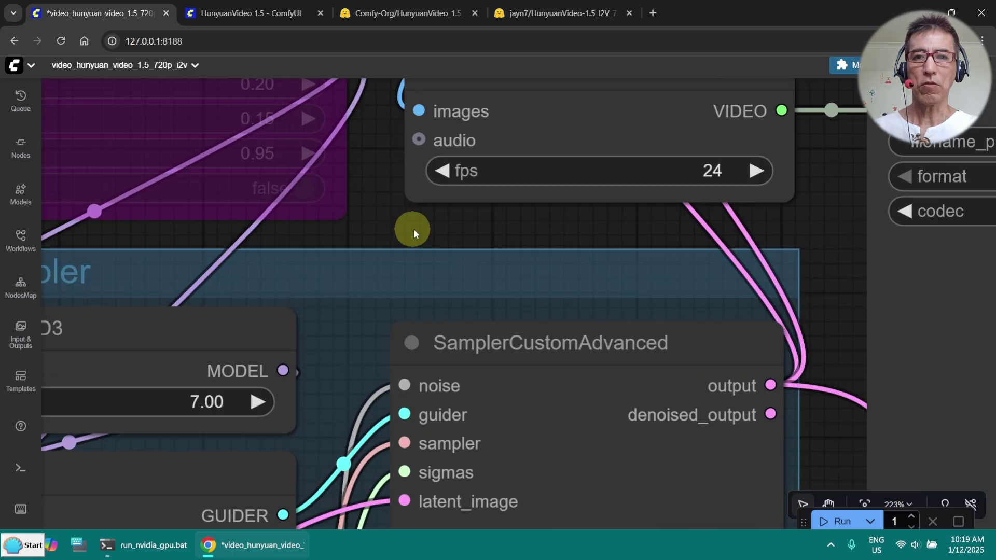
{"action": "left_click_drag", "start_coordinate": [422, 213], "coordinate": [967, 205]}
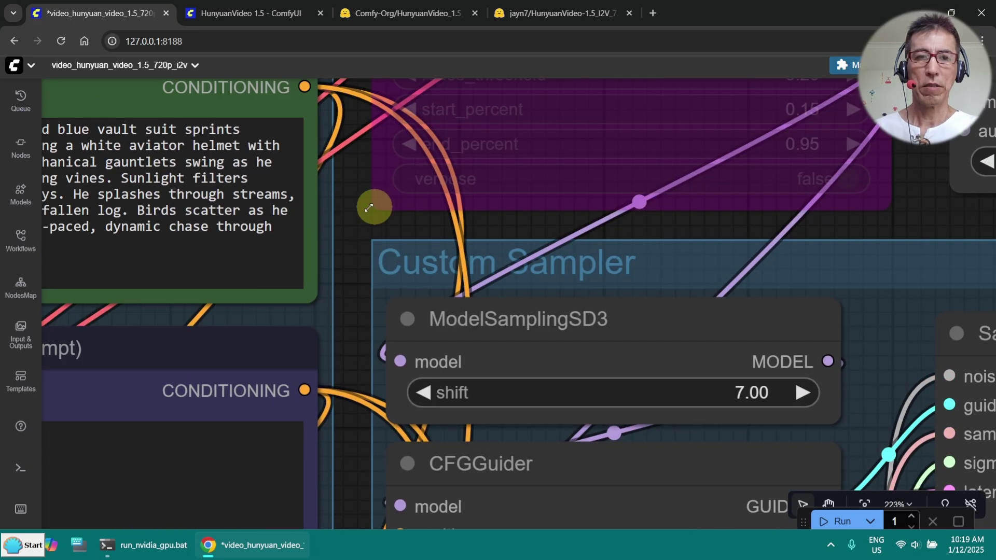
{"action": "scroll", "coordinate": [374, 206], "scroll_direction": "down", "scroll_amount": 5}
{"action": "scroll", "coordinate": [593, 142], "scroll_direction": "up", "scroll_amount": 3}
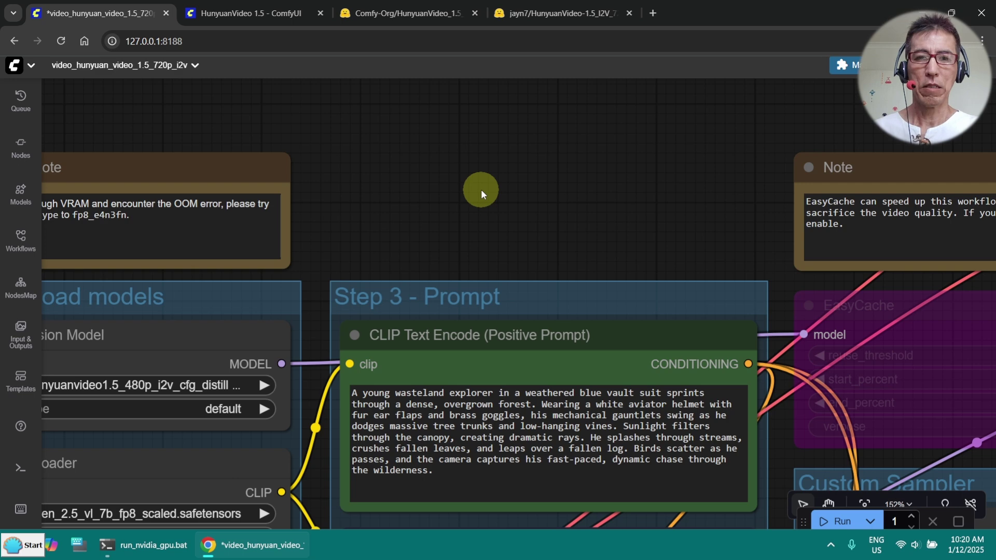
- Insert a LoraLoaderModelOnly node before EasyCache loading the hunyuanvideo1.5_t2v_480p lightx2v LoRA
{"action": "double_click", "coordinate": [481, 189]}
{"action": "type", "text": "lora"}
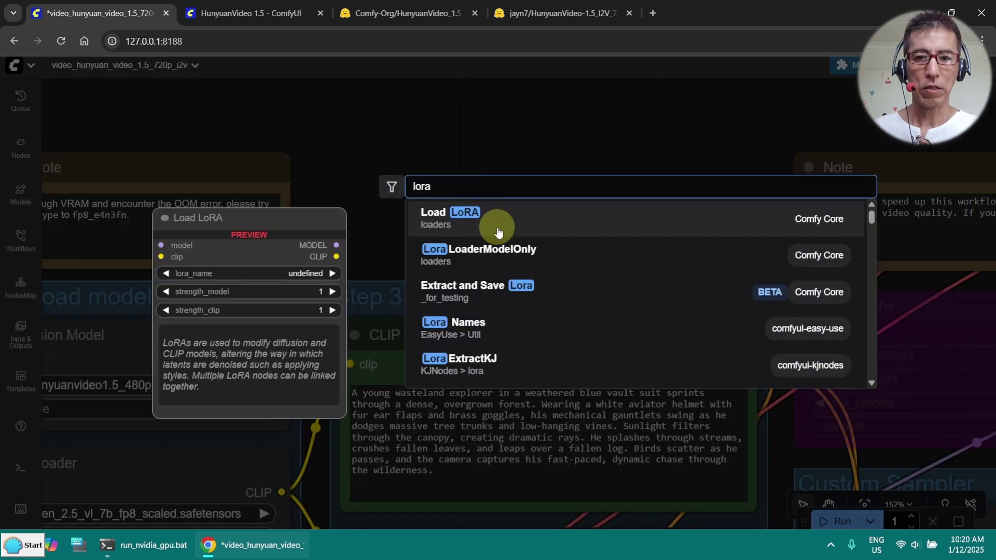
{"action": "left_click", "coordinate": [521, 256]}
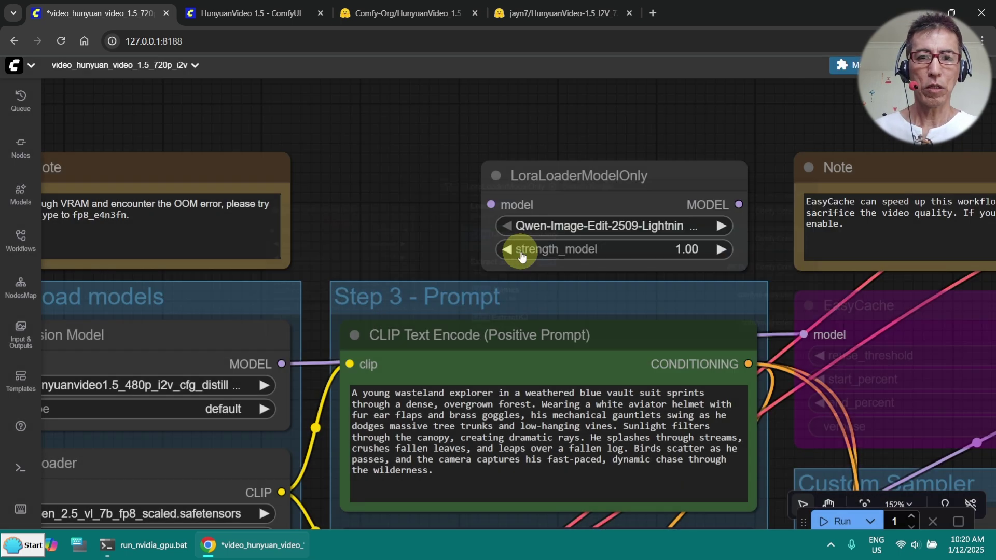
{"action": "left_click_drag", "start_coordinate": [590, 171], "coordinate": [423, 171]}
{"action": "left_click_drag", "start_coordinate": [280, 362], "coordinate": [339, 200]}
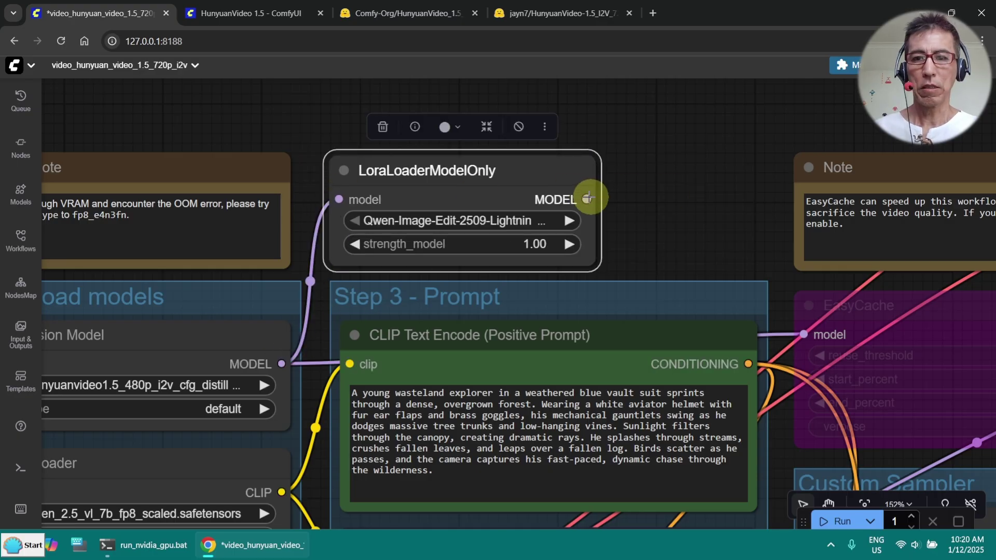
{"action": "left_click_drag", "start_coordinate": [587, 199], "coordinate": [804, 334]}
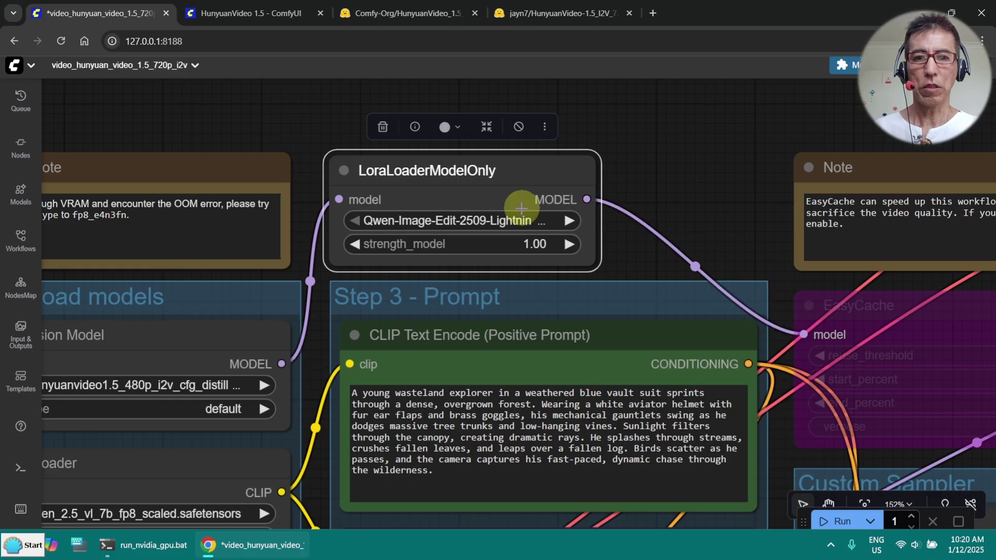
{"action": "left_click", "coordinate": [512, 221]}
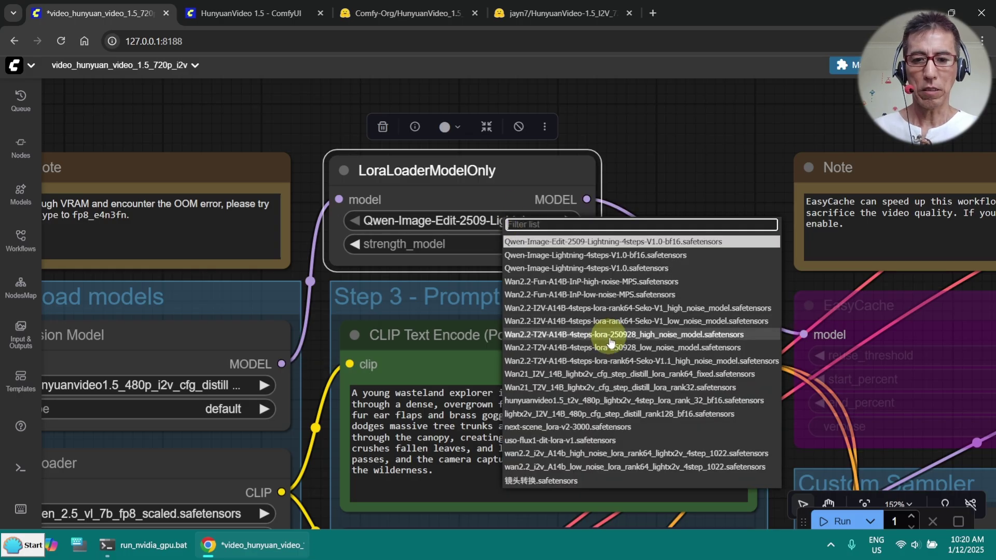
{"action": "left_click", "coordinate": [698, 401]}
- Load prettyWomanDrink.jpg into the Load Image node as the start image
{"action": "scroll", "coordinate": [693, 318], "scroll_direction": "down", "scroll_amount": 2}
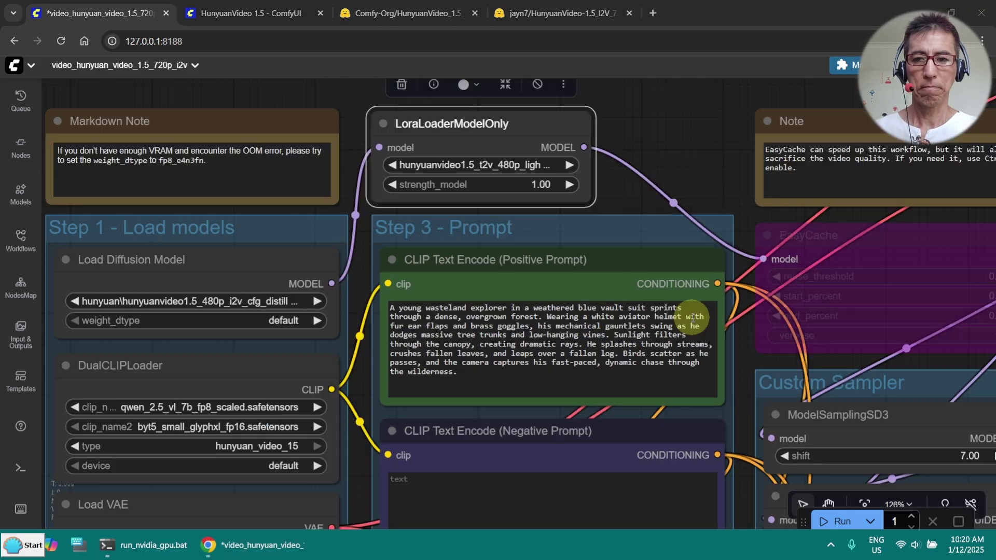
{"action": "scroll", "coordinate": [693, 317], "scroll_direction": "down", "scroll_amount": 4}
{"action": "left_click_drag", "start_coordinate": [693, 317], "coordinate": [498, 59]}
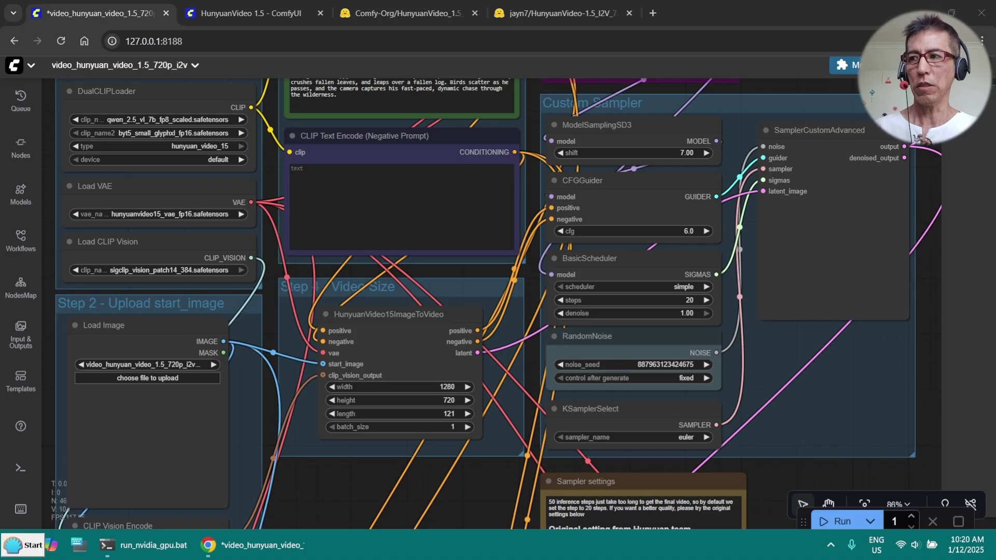
{"action": "scroll", "coordinate": [203, 376], "scroll_direction": "down", "scroll_amount": 1}
{"action": "left_click_drag", "start_coordinate": [418, 383], "coordinate": [232, 440]}
{"action": "left_click_drag", "start_coordinate": [812, 447], "coordinate": [796, 445]}
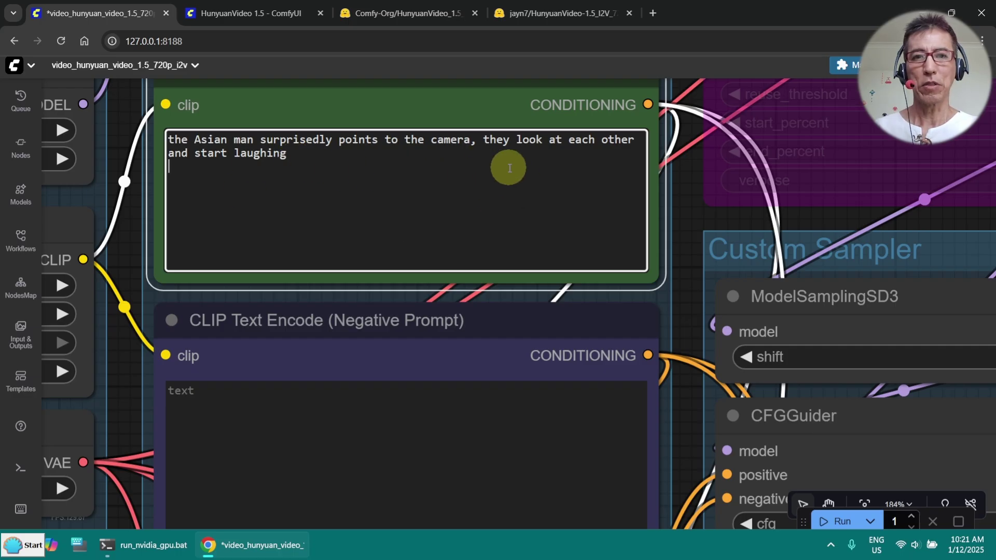
- Set the HunyuanVideo15ImageToVideo width and height to 512
{"action": "left_click_drag", "start_coordinate": [686, 210], "coordinate": [623, 142]}
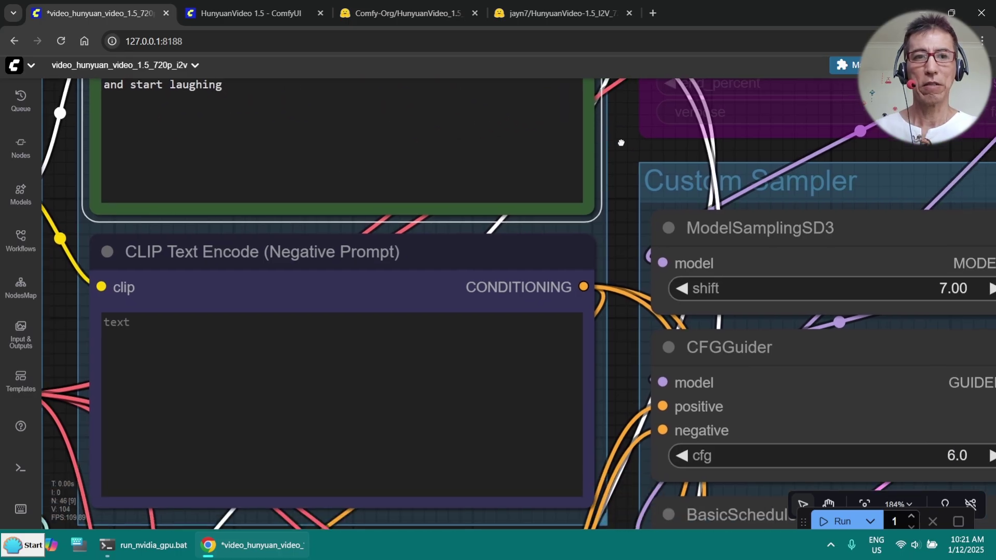
{"action": "scroll", "coordinate": [558, 155], "scroll_direction": "down", "scroll_amount": 5}
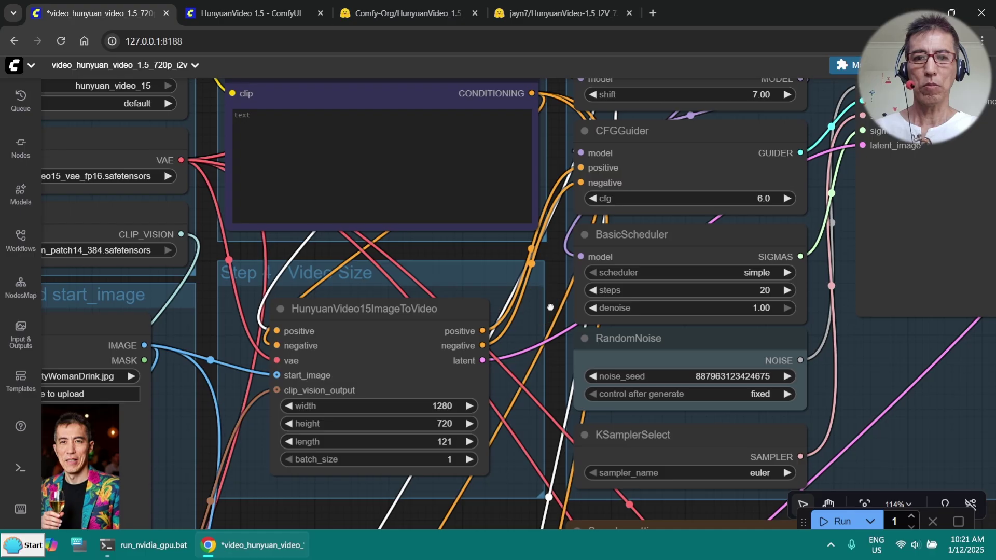
{"action": "left_click_drag", "start_coordinate": [542, 305], "coordinate": [584, 195]}
{"action": "scroll", "coordinate": [588, 228], "scroll_direction": "up", "scroll_amount": 2}
{"action": "scroll", "coordinate": [592, 257], "scroll_direction": "up", "scroll_amount": 4}
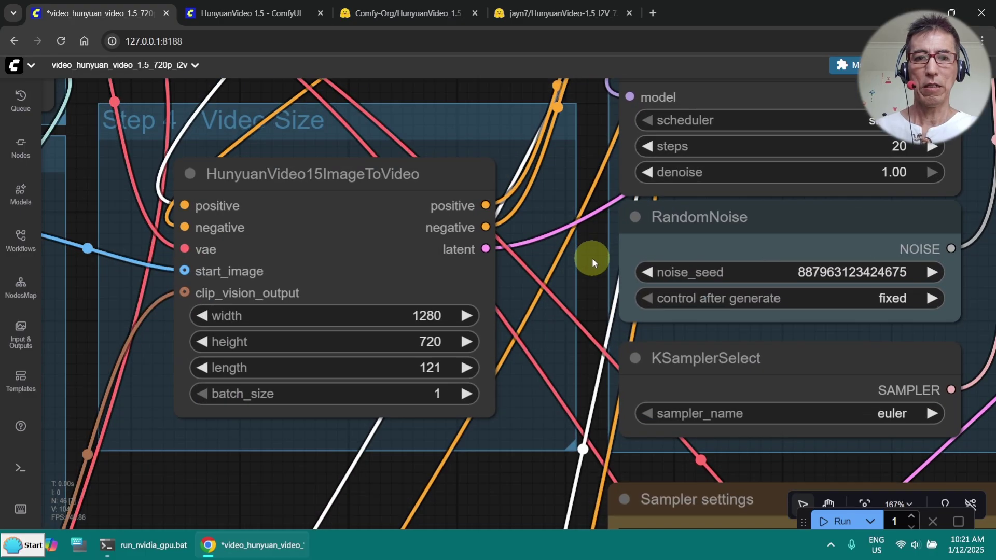
{"action": "left_click", "coordinate": [396, 330]}
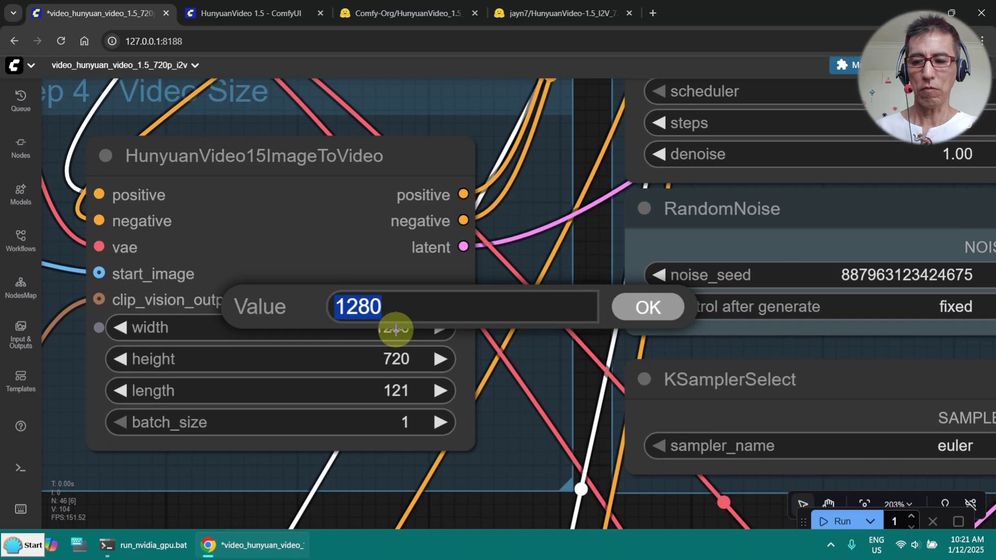
{"action": "type", "text": "51"}
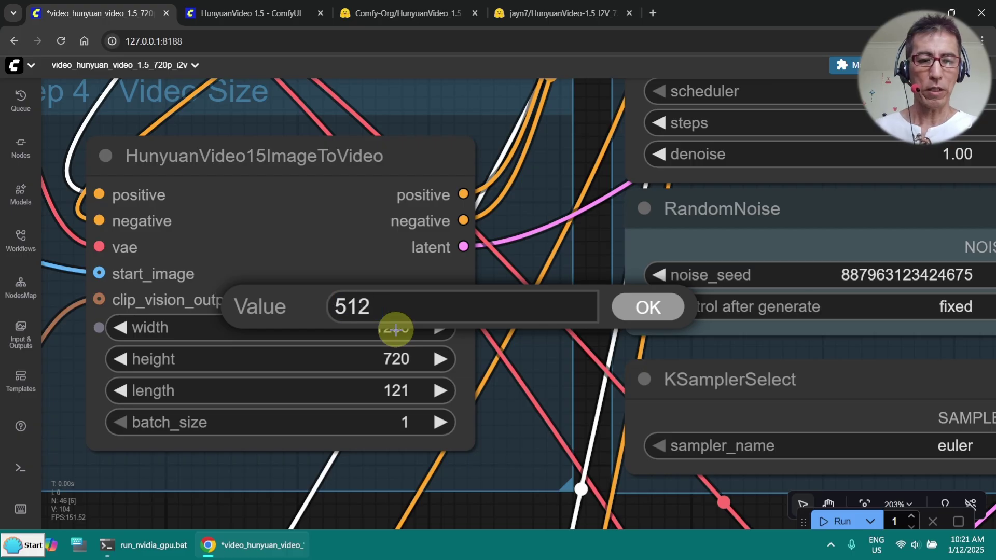
{"action": "type", "text": "2"}
{"action": "key", "text": "Tab"}
{"action": "left_click", "coordinate": [403, 358]}
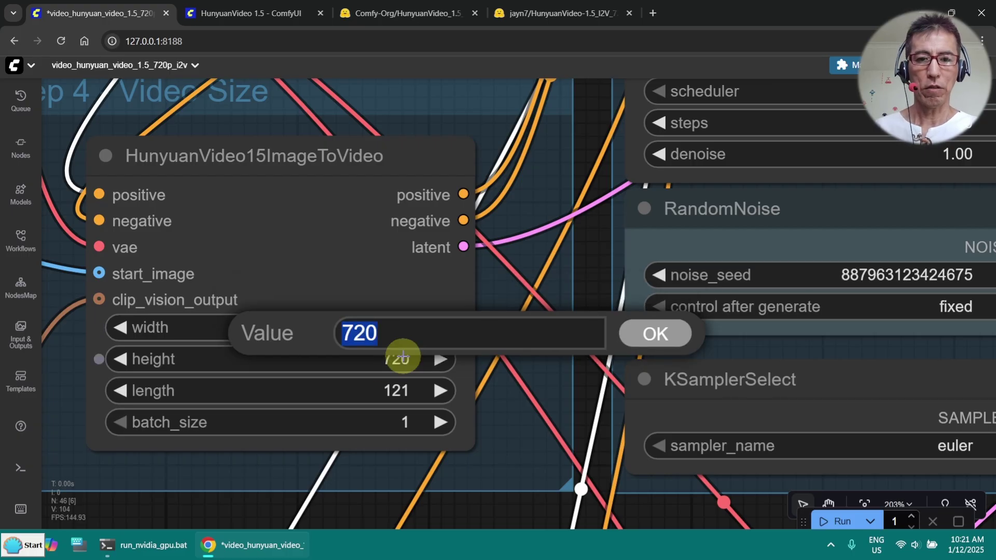
{"action": "type", "text": "512"}
{"action": "key", "text": "Return"}
- Set RandomNoise control after generate to randomize
{"action": "scroll", "coordinate": [446, 312], "scroll_direction": "down", "scroll_amount": 5}
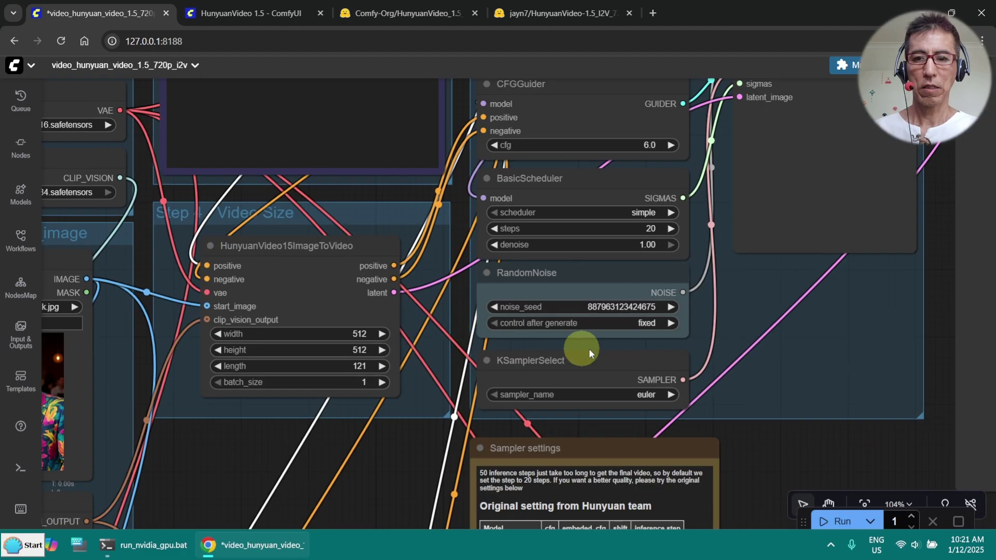
{"action": "left_click", "coordinate": [650, 326]}
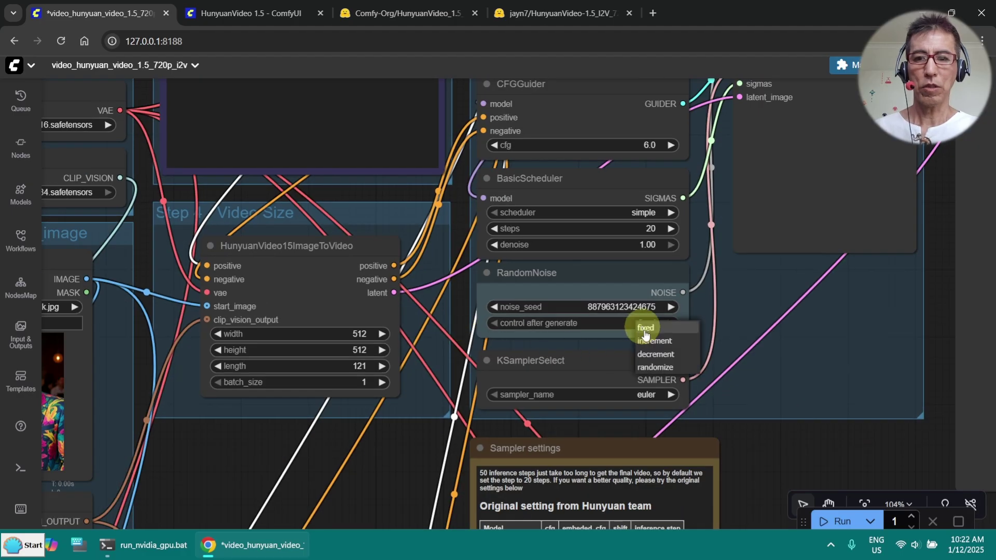
{"action": "left_click", "coordinate": [655, 368]}
{"action": "left_click_drag", "start_coordinate": [778, 433], "coordinate": [755, 540]}
{"action": "scroll", "coordinate": [544, 289], "scroll_direction": "down", "scroll_amount": 4}
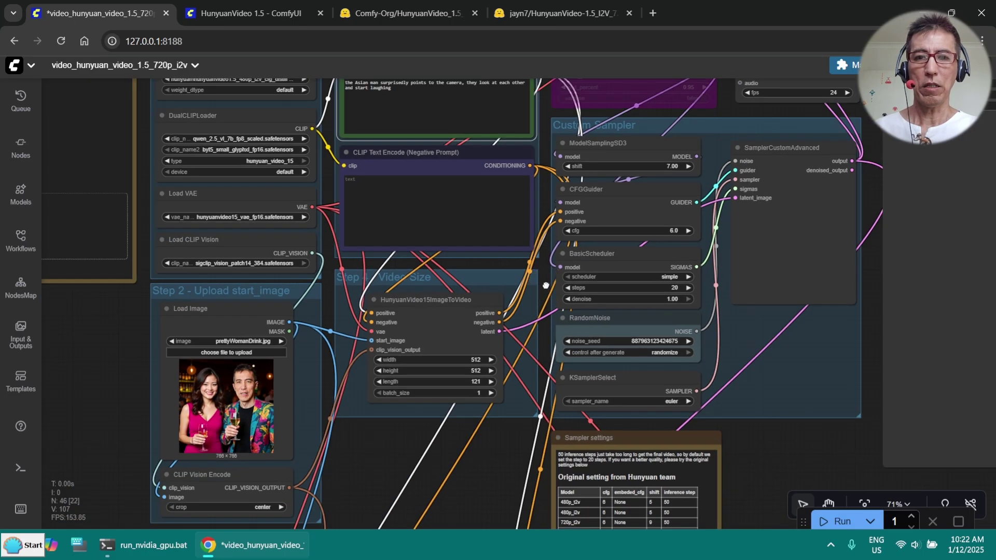
{"action": "left_click_drag", "start_coordinate": [544, 289], "coordinate": [353, 353]}
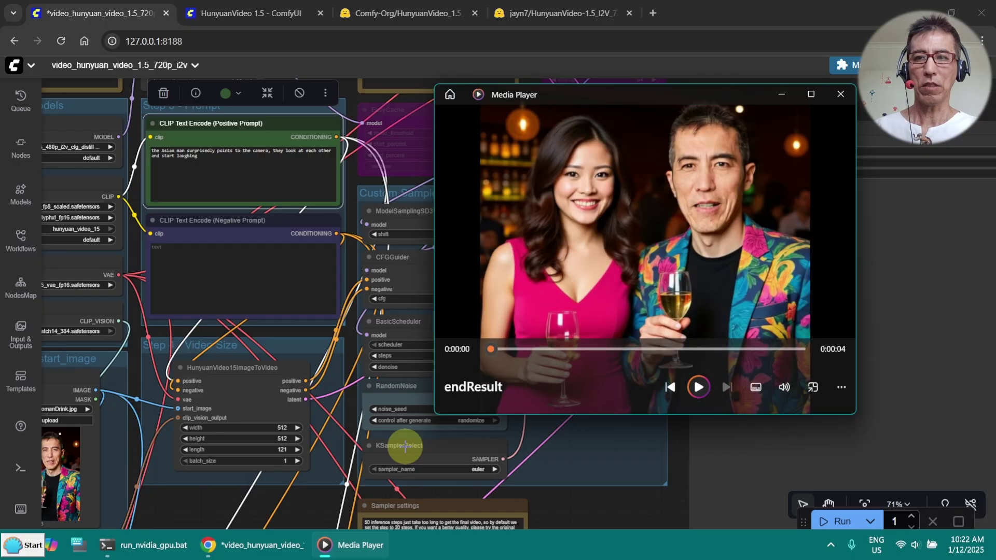
{"action": "left_click", "coordinate": [697, 388]}
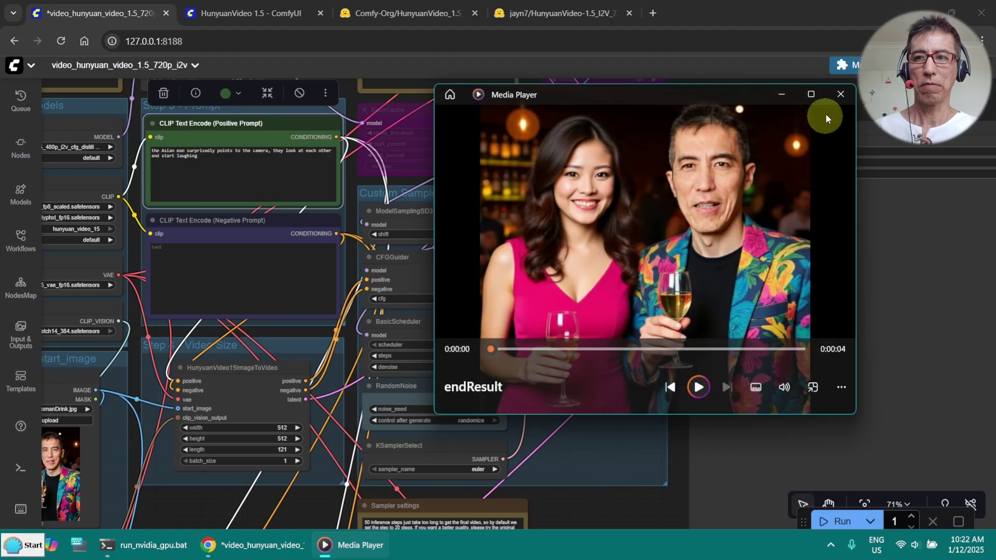
{"action": "left_click", "coordinate": [841, 94]}
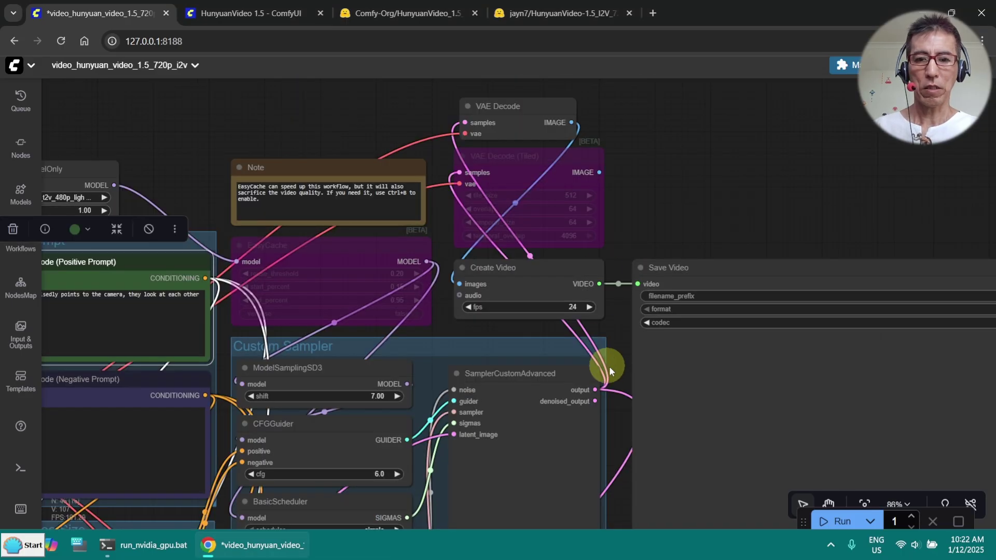
- Set the BasicScheduler steps to 4
{"action": "left_click_drag", "start_coordinate": [609, 366], "coordinate": [690, 138]}
{"action": "scroll", "coordinate": [539, 242], "scroll_direction": "up", "scroll_amount": 6}
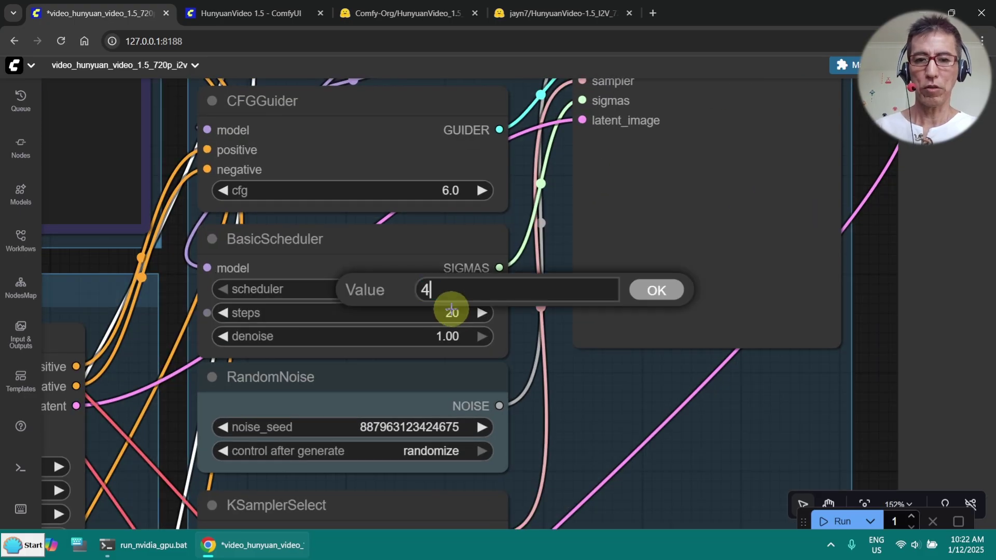
{"action": "left_click", "coordinate": [674, 290]}
{"action": "scroll", "coordinate": [674, 290], "scroll_direction": "down", "scroll_amount": 9}
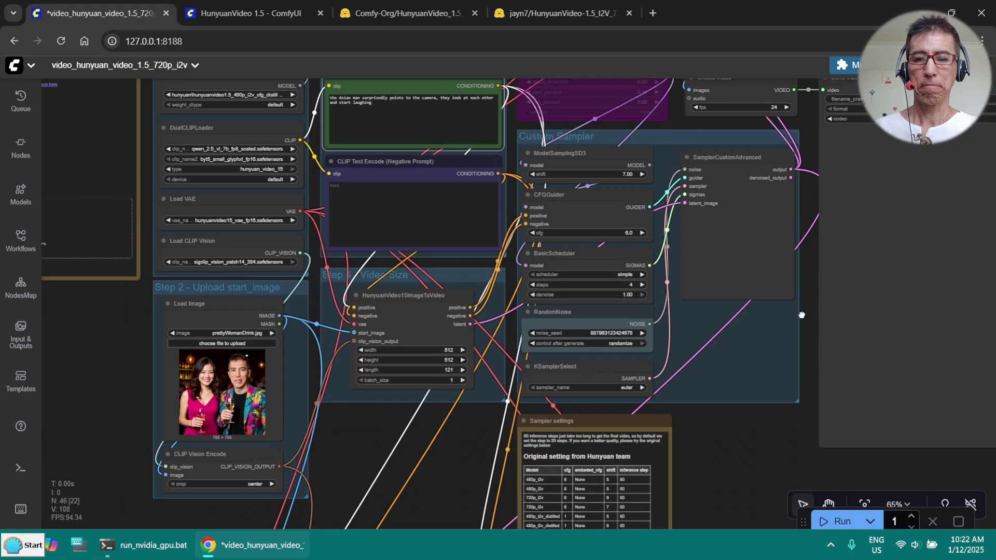
- Read the Sampler settings note and look over the Video Upscale group below
{"action": "left_click_drag", "start_coordinate": [787, 350], "coordinate": [703, 223]}
{"action": "scroll", "coordinate": [631, 378], "scroll_direction": "up", "scroll_amount": 8}
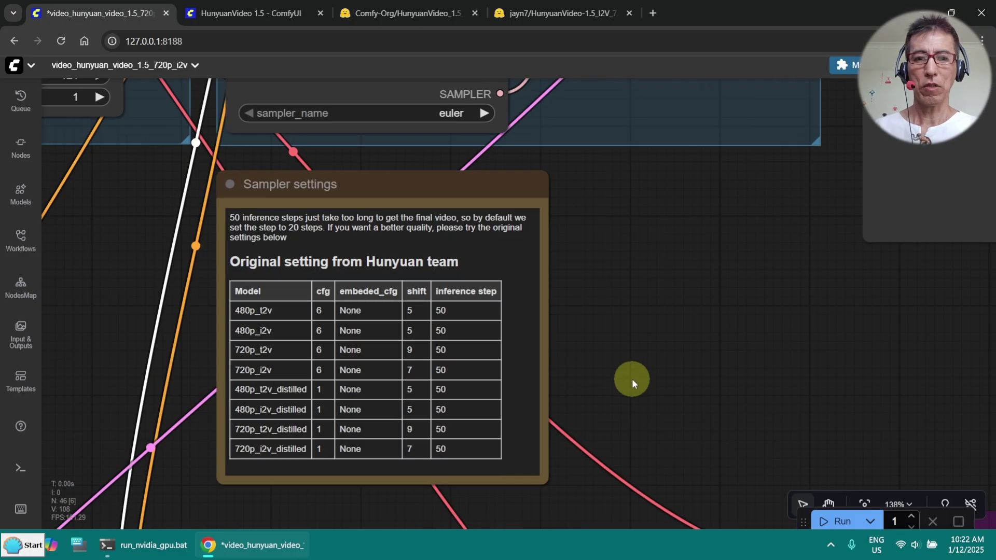
{"action": "scroll", "coordinate": [632, 379], "scroll_direction": "left", "scroll_amount": 5}
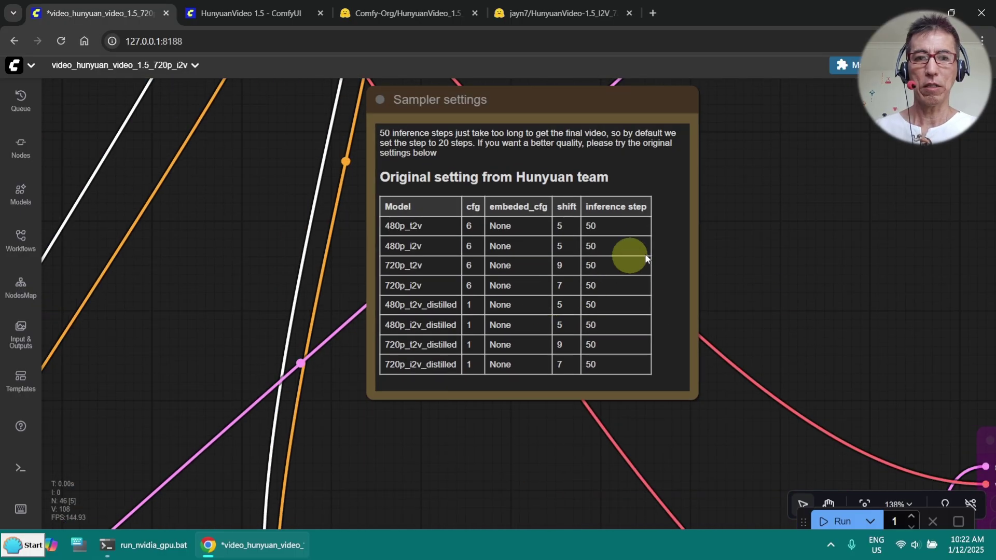
{"action": "scroll", "coordinate": [611, 300], "scroll_direction": "down", "scroll_amount": 5}
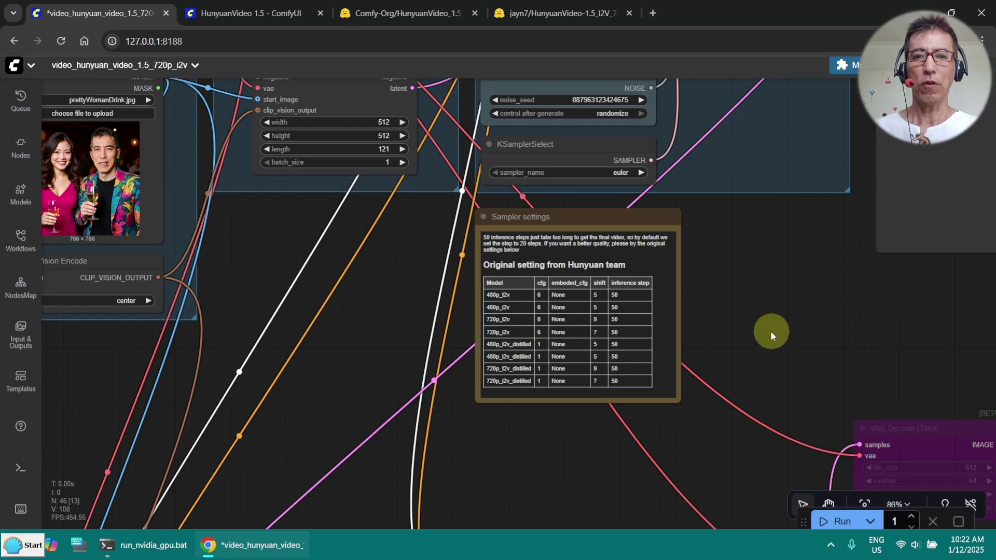
{"action": "scroll", "coordinate": [768, 331], "scroll_direction": "up", "scroll_amount": 4}
{"action": "scroll", "coordinate": [680, 316], "scroll_direction": "down", "scroll_amount": 4}
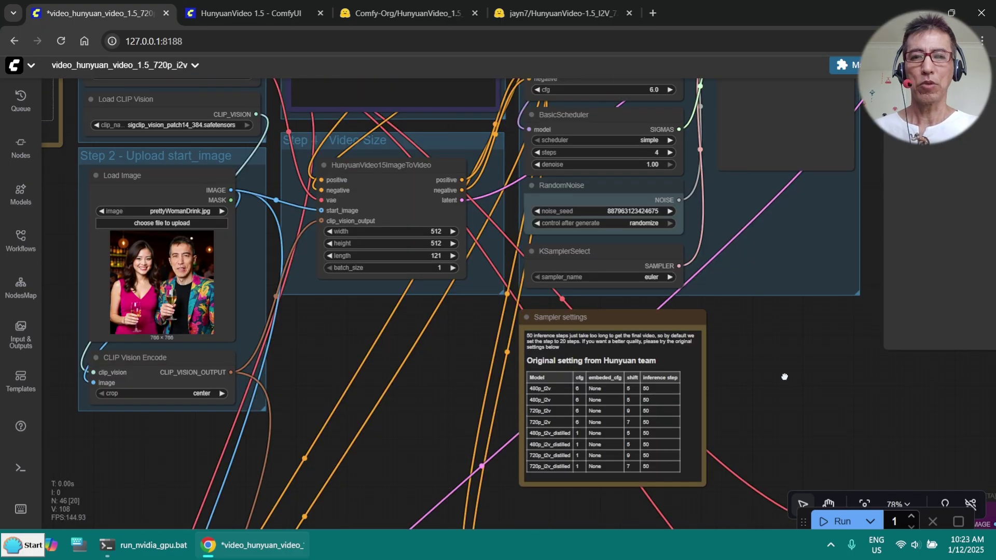
{"action": "scroll", "coordinate": [695, 332], "scroll_direction": "right", "scroll_amount": 3}
{"action": "scroll", "coordinate": [724, 337], "scroll_direction": "down", "scroll_amount": 3}
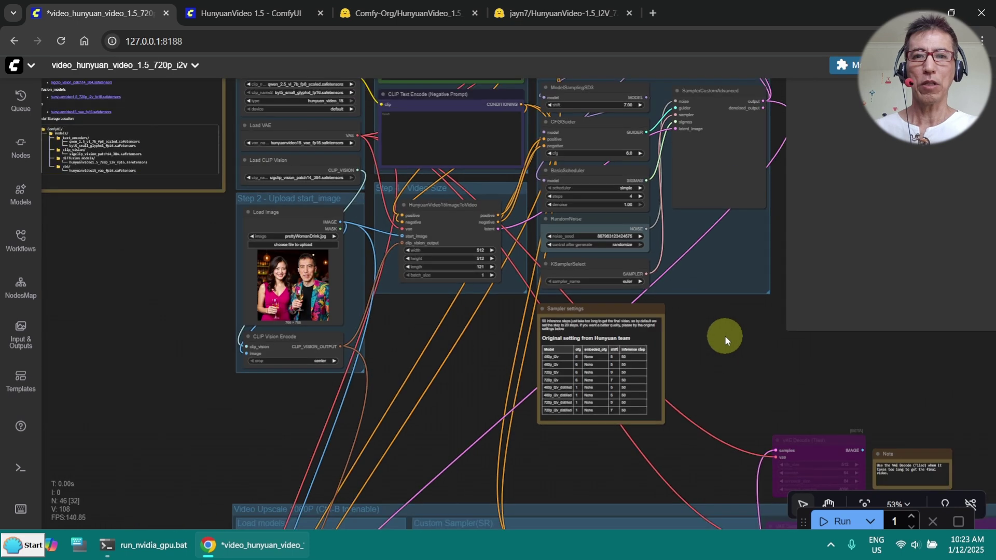
{"action": "left_click_drag", "start_coordinate": [724, 335], "coordinate": [545, 290]}
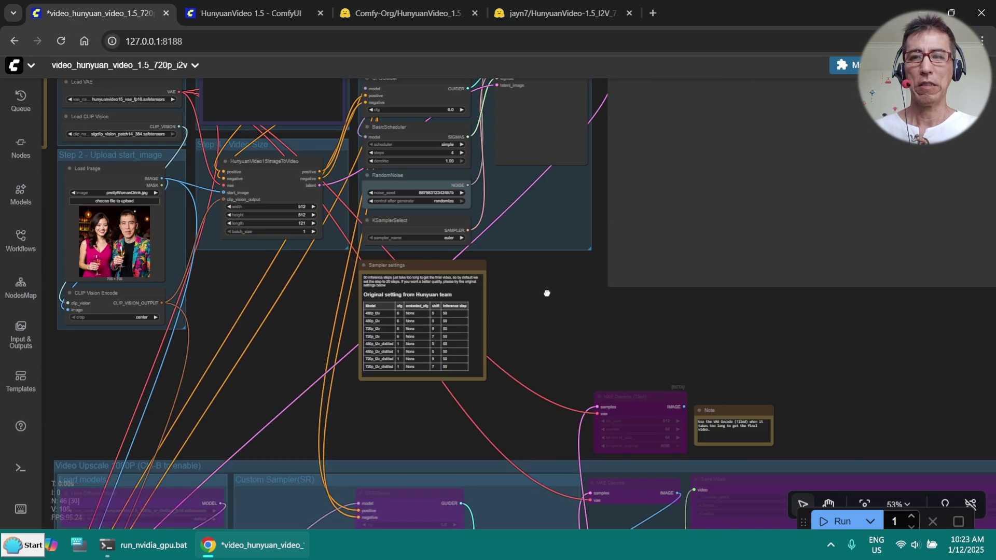
{"action": "scroll", "coordinate": [583, 330], "scroll_direction": "down", "scroll_amount": 4}
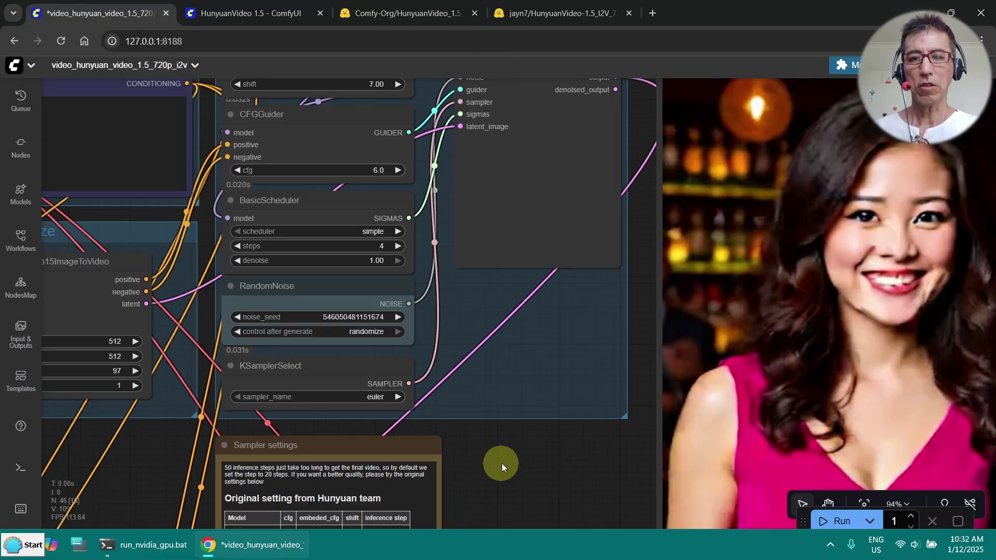
- Play the earlier couple clip in the Save Video preview, revealing posterized colours
{"action": "scroll", "coordinate": [550, 462], "scroll_direction": "down", "scroll_amount": 2}
{"action": "scroll", "coordinate": [550, 462], "scroll_direction": "down", "scroll_amount": 2}
{"action": "left_click_drag", "start_coordinate": [550, 462], "coordinate": [309, 392]}
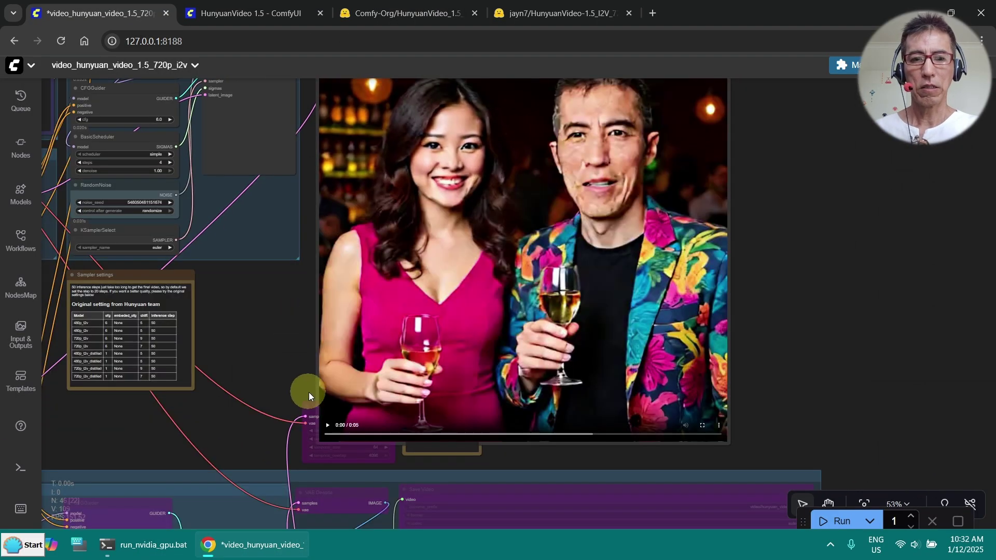
{"action": "left_click", "coordinate": [325, 425]}
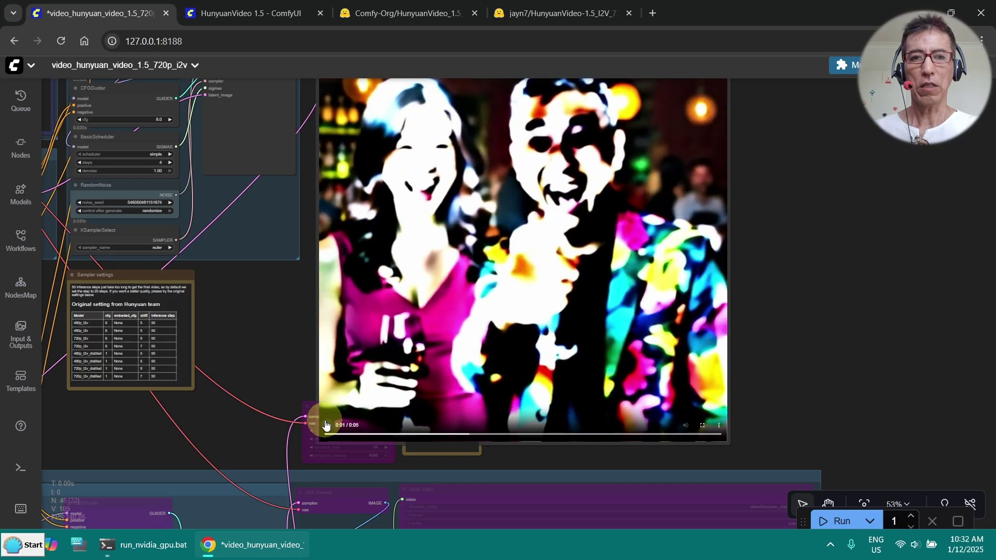
{"action": "left_click_drag", "start_coordinate": [260, 357], "coordinate": [530, 426]}
{"action": "scroll", "coordinate": [529, 424], "scroll_direction": "down", "scroll_amount": 4}
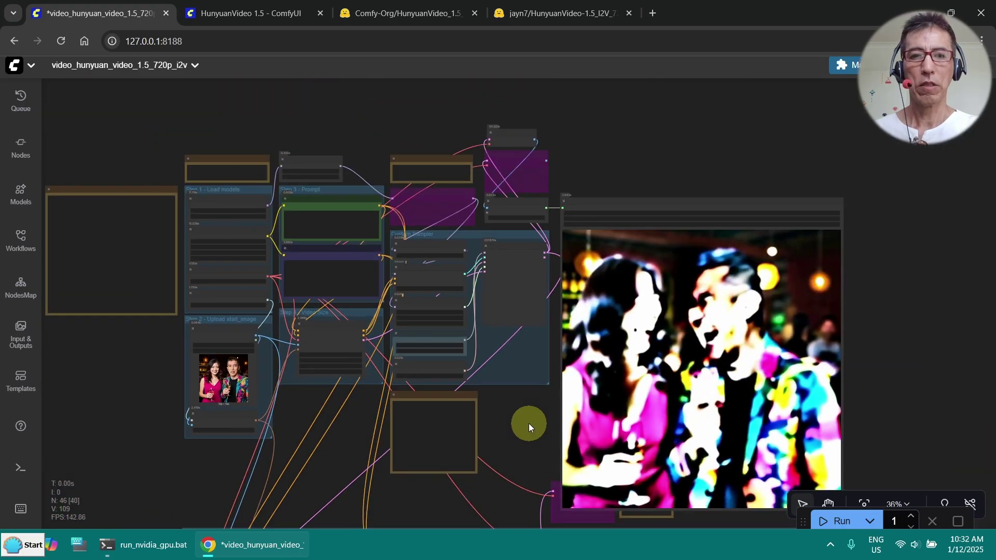
{"action": "scroll", "coordinate": [576, 142], "scroll_direction": "up", "scroll_amount": 4}
{"action": "left_click_drag", "start_coordinate": [352, 93], "coordinate": [568, 99]}
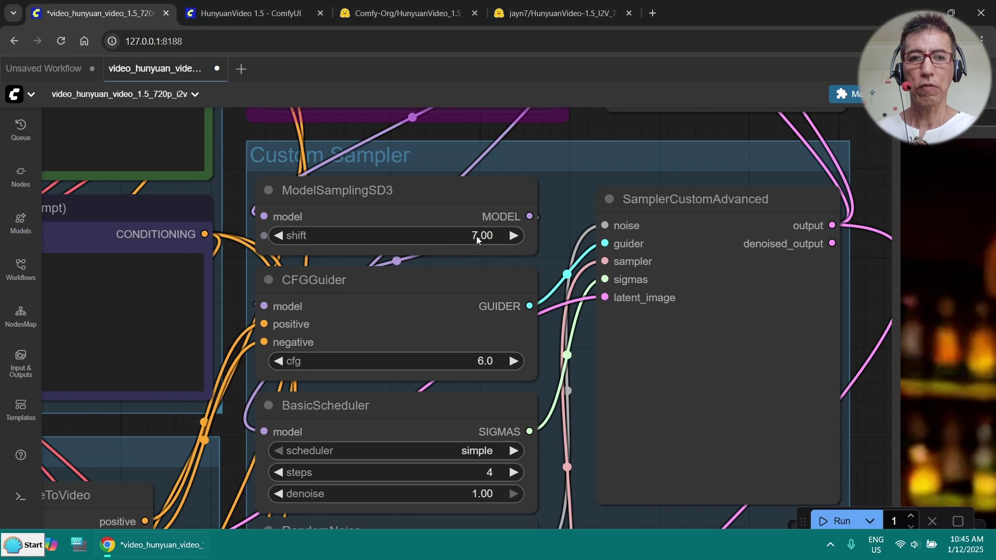
- Set the sampling shift to 5.00 and cfg to 1.0, then rerun the workflow
{"action": "left_click", "coordinate": [473, 243]}
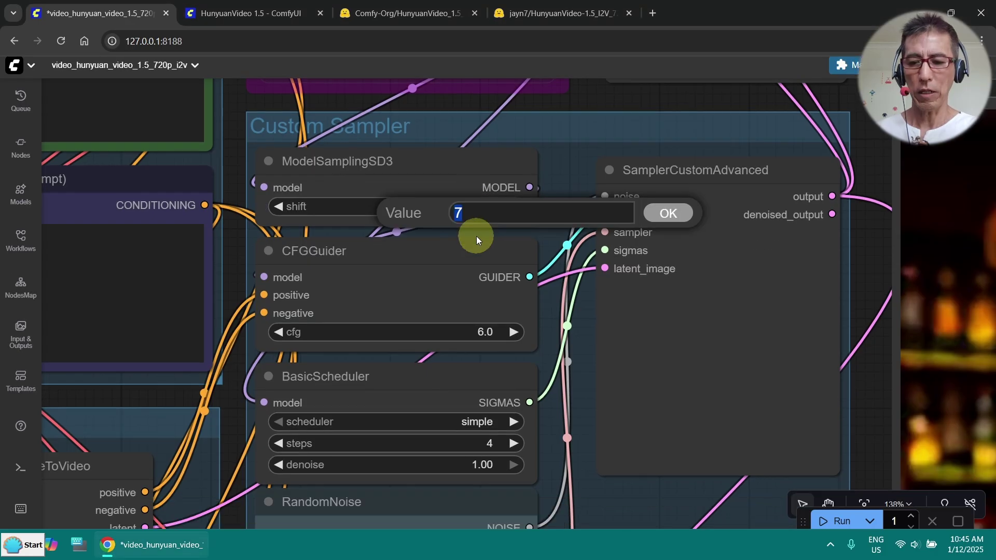
{"action": "key", "text": "Return"}
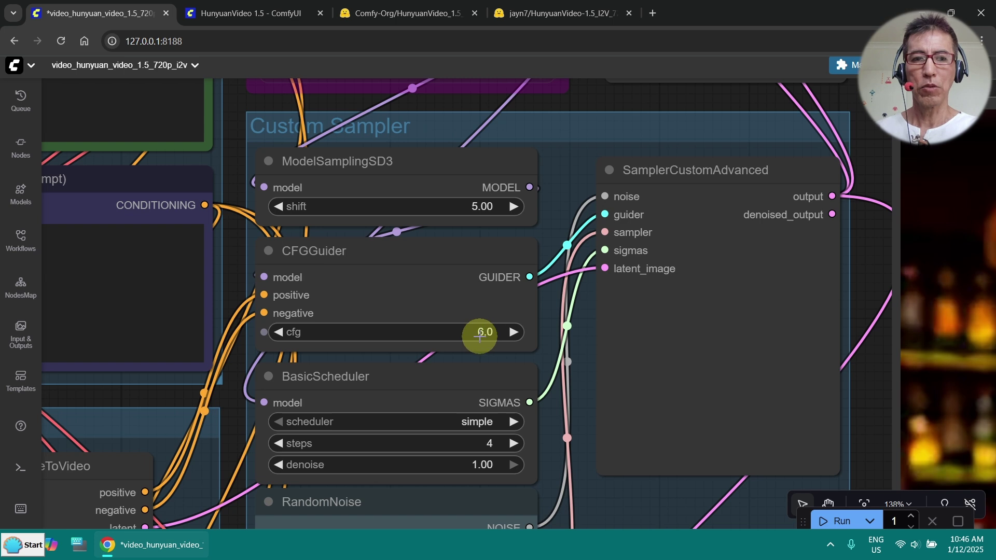
{"action": "scroll", "coordinate": [480, 336], "scroll_direction": "up", "scroll_amount": 2}
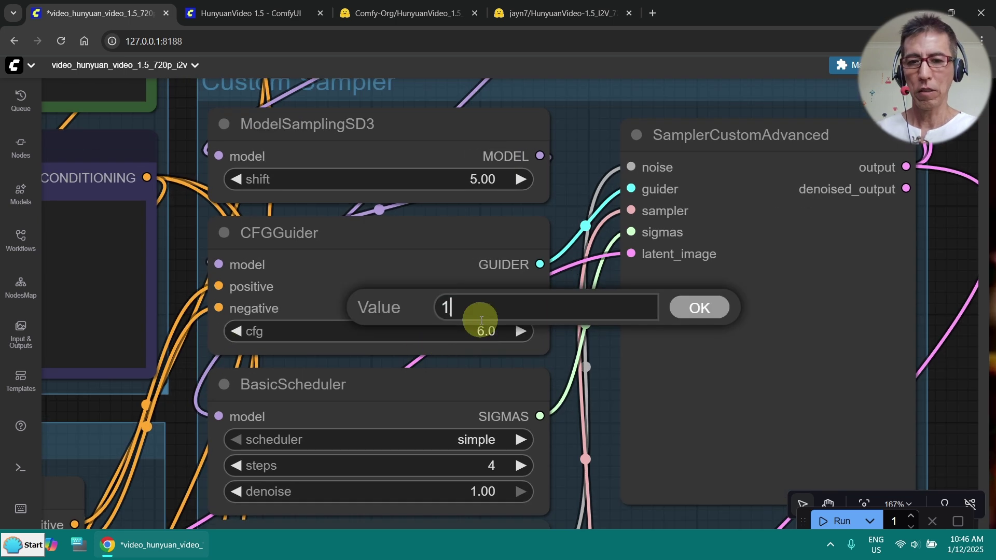
{"action": "scroll", "coordinate": [699, 141], "scroll_direction": "down", "scroll_amount": 4}
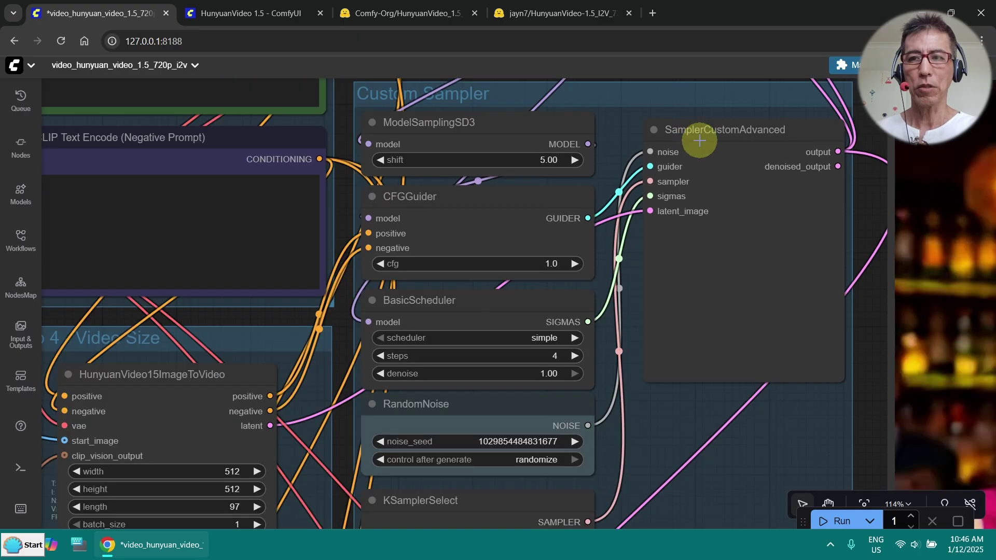
{"action": "scroll", "coordinate": [844, 209], "scroll_direction": "down", "scroll_amount": 5}
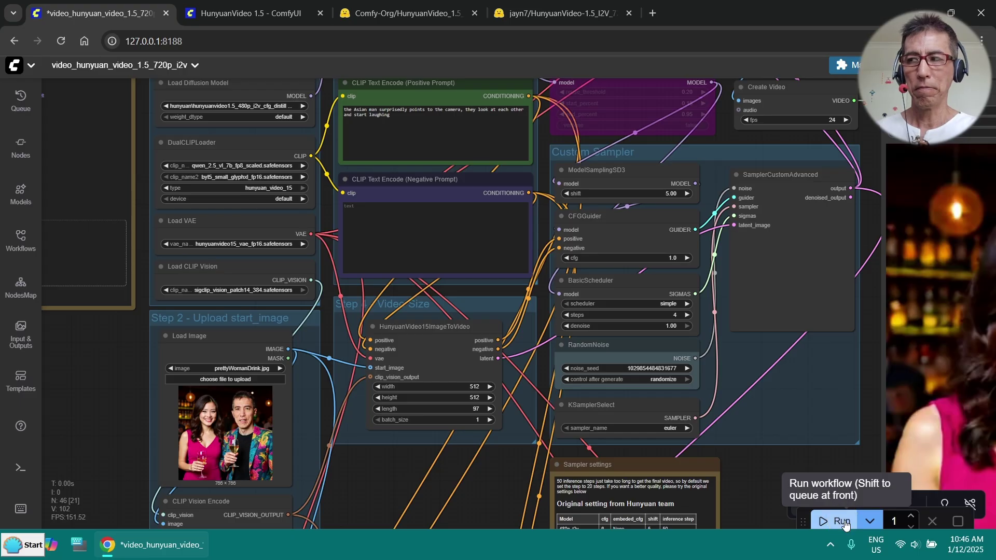
{"action": "left_click", "coordinate": [841, 521]}
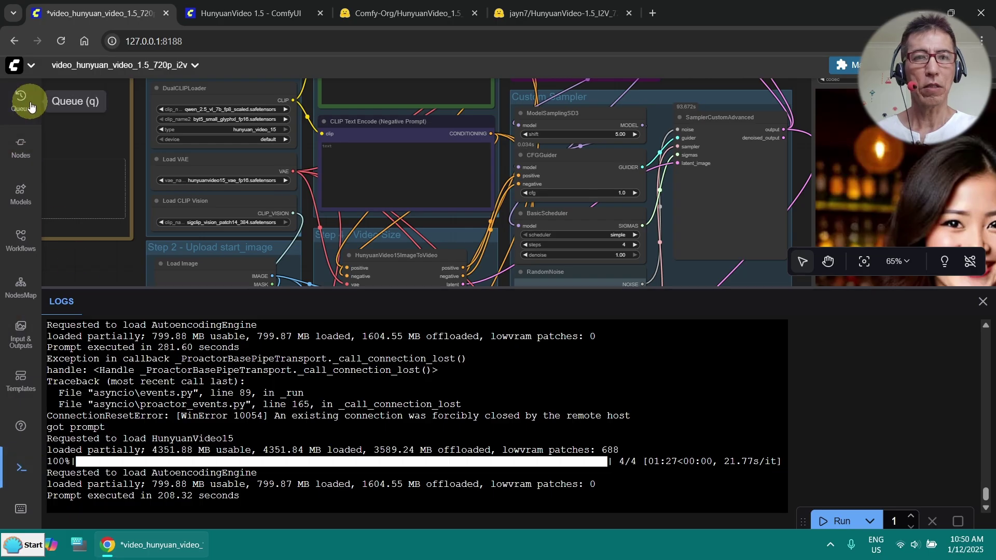
- Check the finished-generations list, then close the log output
{"action": "left_click", "coordinate": [15, 100]}
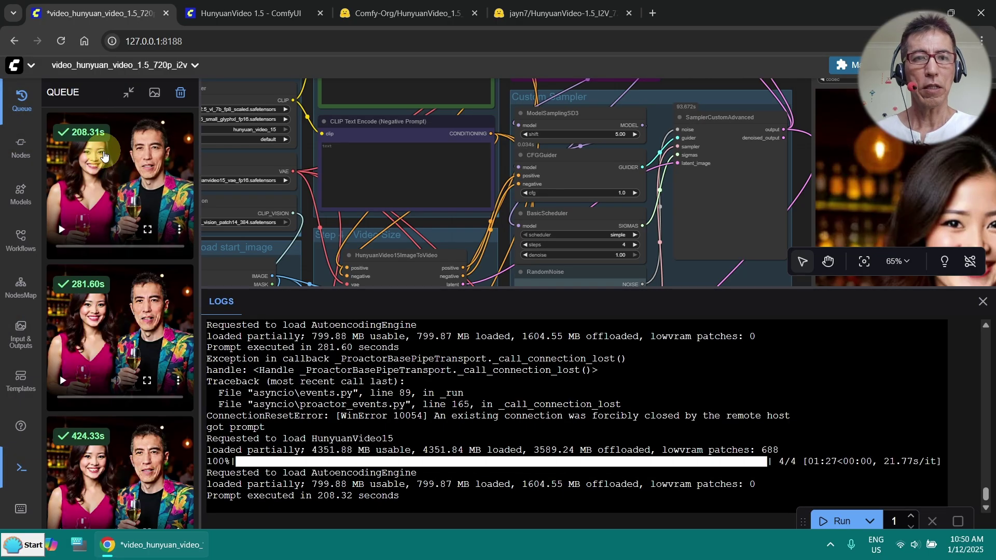
{"action": "left_click", "coordinate": [17, 108]}
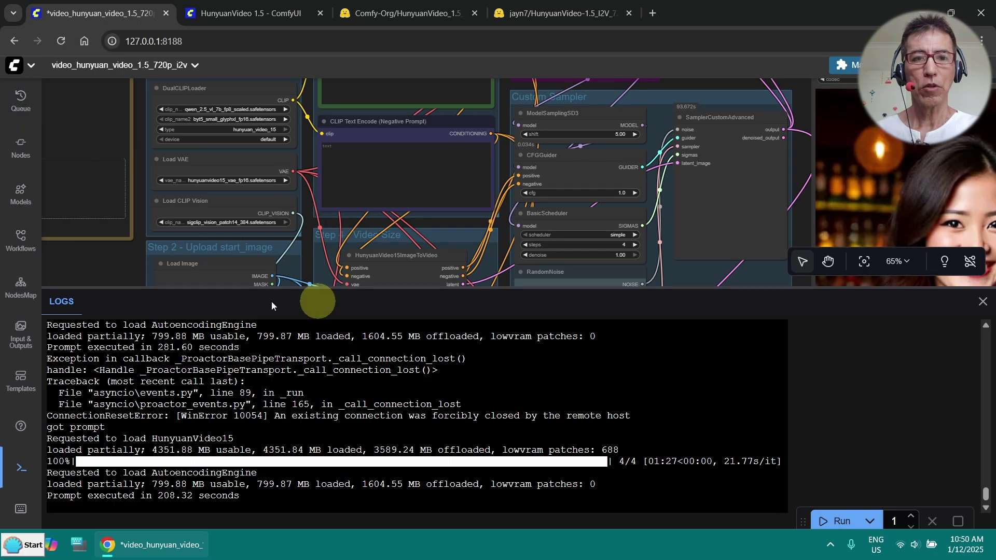
{"action": "left_click", "coordinate": [983, 303]}
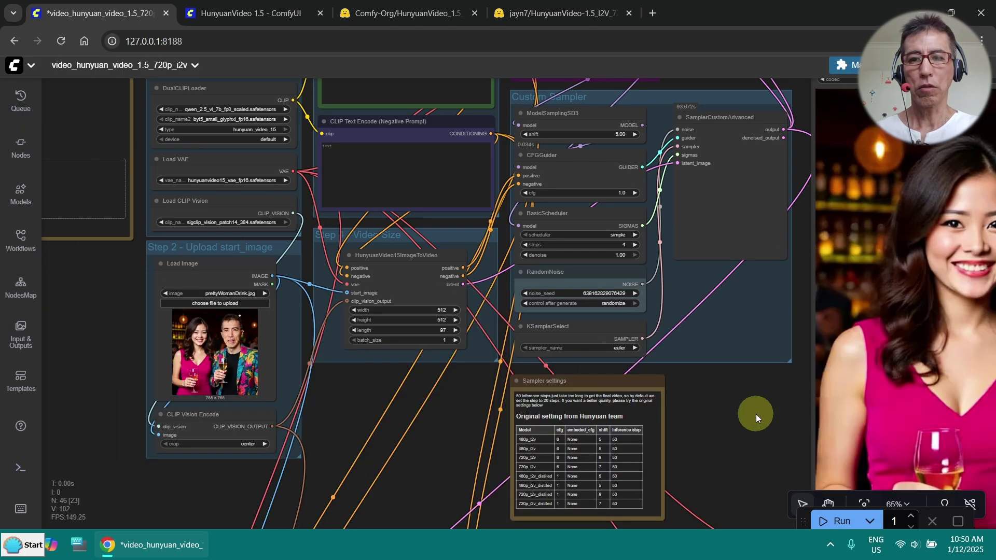
- Pan to the Save Video preview and watch the new clip of the surprised man
{"action": "scroll", "coordinate": [755, 414], "scroll_direction": "up", "scroll_amount": 4}
{"action": "scroll", "coordinate": [505, 405], "scroll_direction": "up", "scroll_amount": 5}
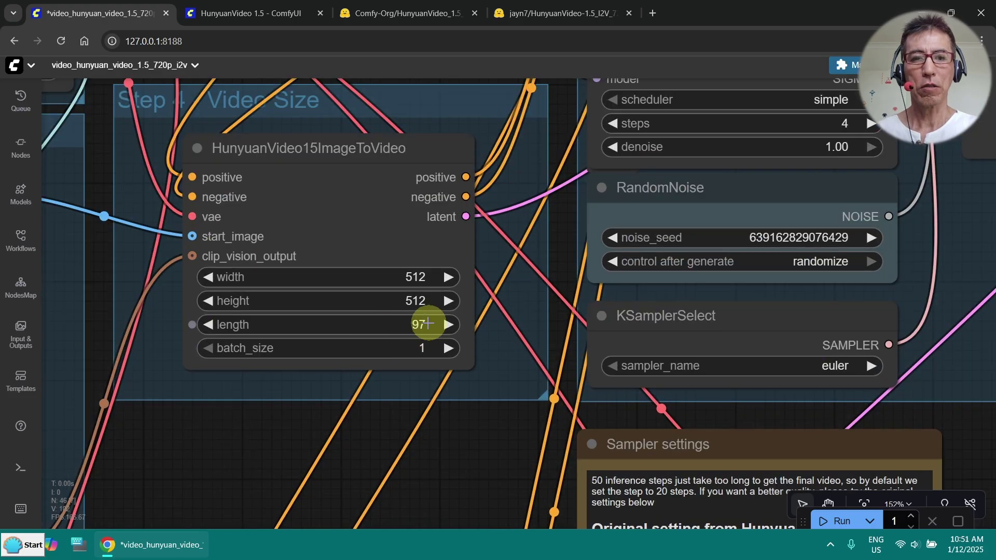
{"action": "scroll", "coordinate": [417, 332], "scroll_direction": "up", "scroll_amount": 3}
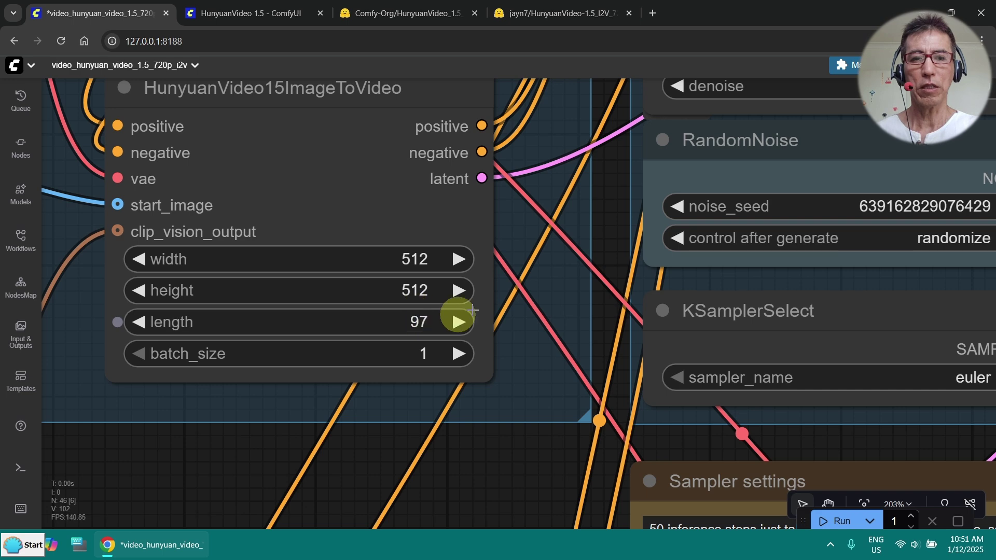
{"action": "left_click_drag", "start_coordinate": [608, 222], "coordinate": [327, 382]}
{"action": "scroll", "coordinate": [721, 294], "scroll_direction": "down", "scroll_amount": 6}
{"action": "left_click_drag", "start_coordinate": [720, 294], "coordinate": [645, 315]}
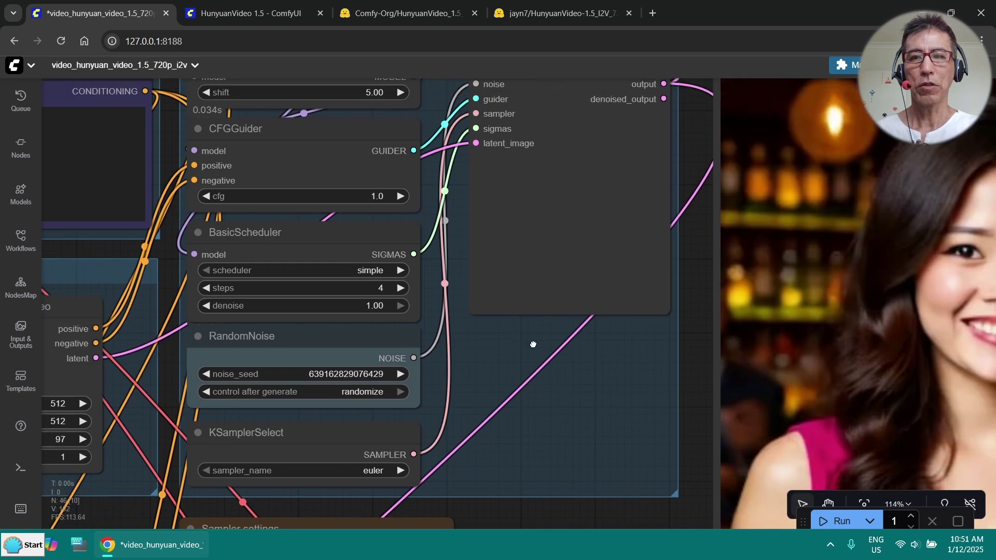
{"action": "left_click_drag", "start_coordinate": [752, 289], "coordinate": [581, 216]}
{"action": "scroll", "coordinate": [581, 216], "scroll_direction": "down", "scroll_amount": 5}
{"action": "left_click_drag", "start_coordinate": [532, 414], "coordinate": [319, 373]}
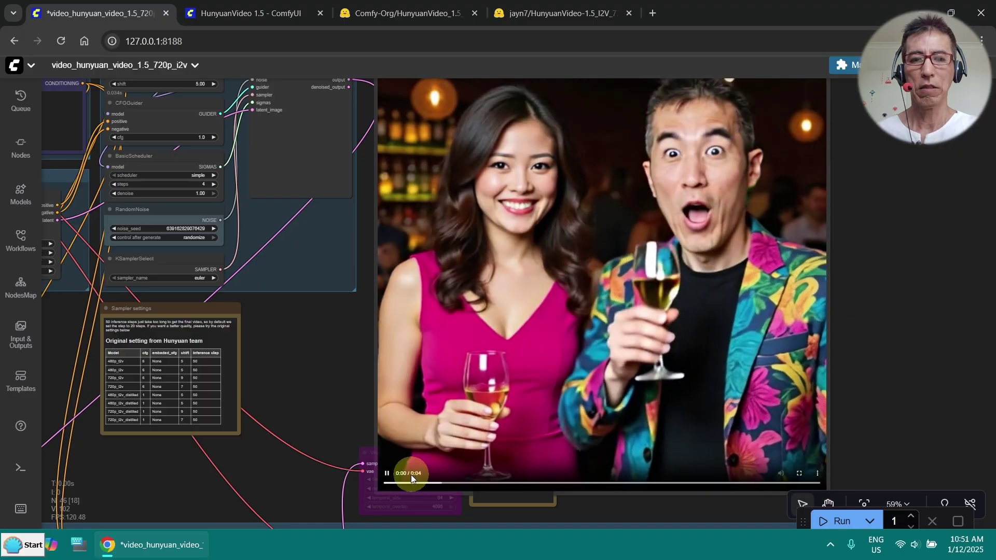
- Set the LoRA strength_model to 0.70, rerun, and check the new 235.78 s clip in the queue
{"action": "left_click_drag", "start_coordinate": [328, 383], "coordinate": [664, 394]}
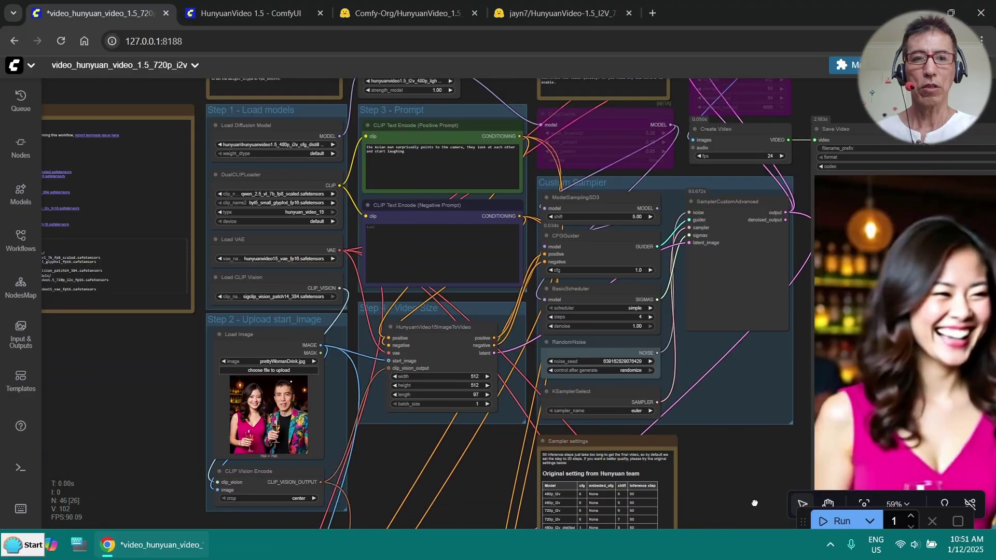
{"action": "scroll", "coordinate": [659, 395], "scroll_direction": "up", "scroll_amount": 3}
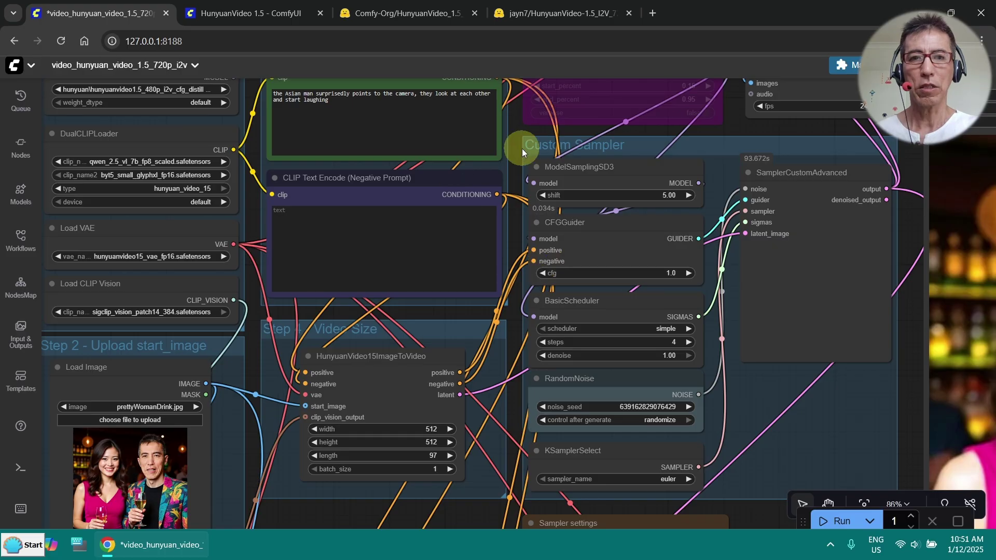
{"action": "left_click_drag", "start_coordinate": [517, 148], "coordinate": [596, 320]}
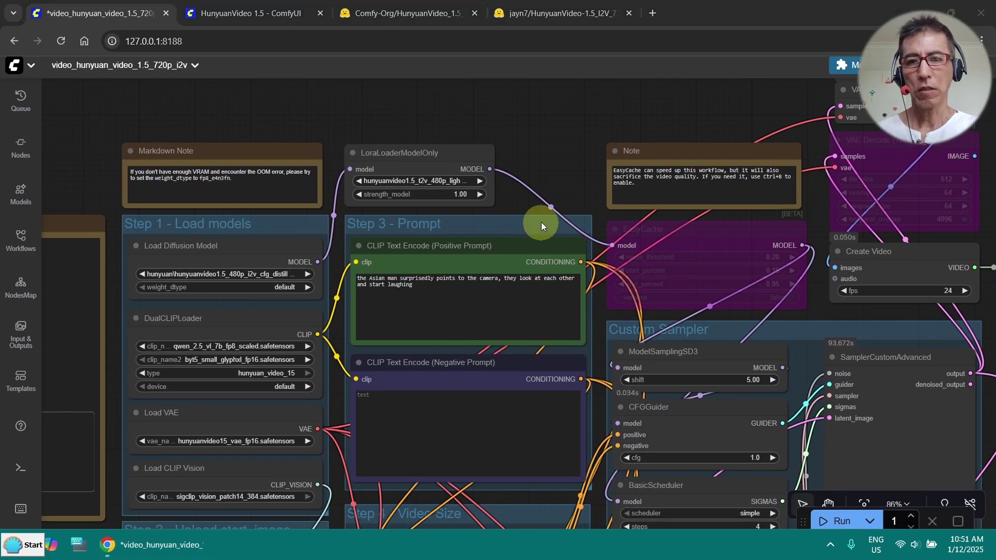
{"action": "scroll", "coordinate": [524, 203], "scroll_direction": "up", "scroll_amount": 2}
{"action": "left_click", "coordinate": [441, 193]}
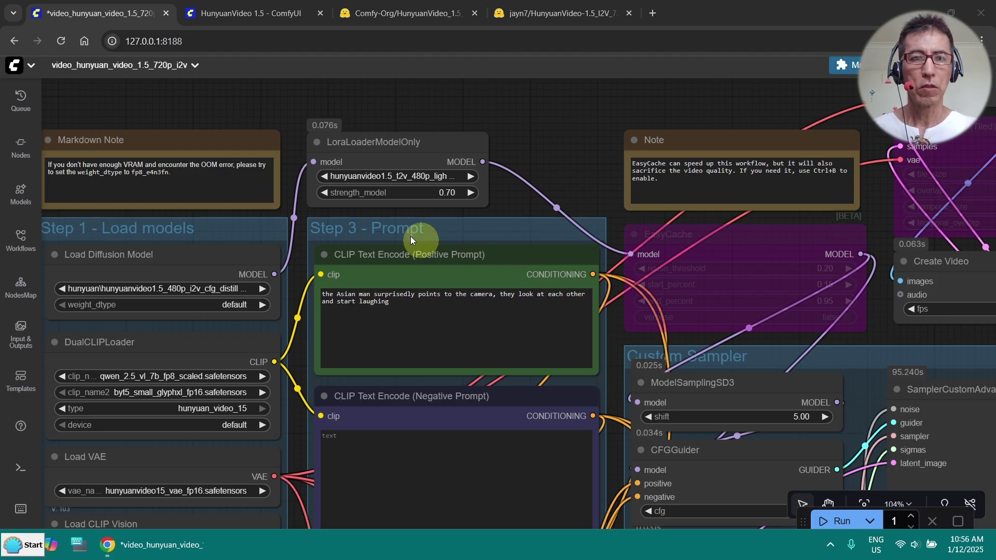
{"action": "left_click", "coordinate": [24, 106]}
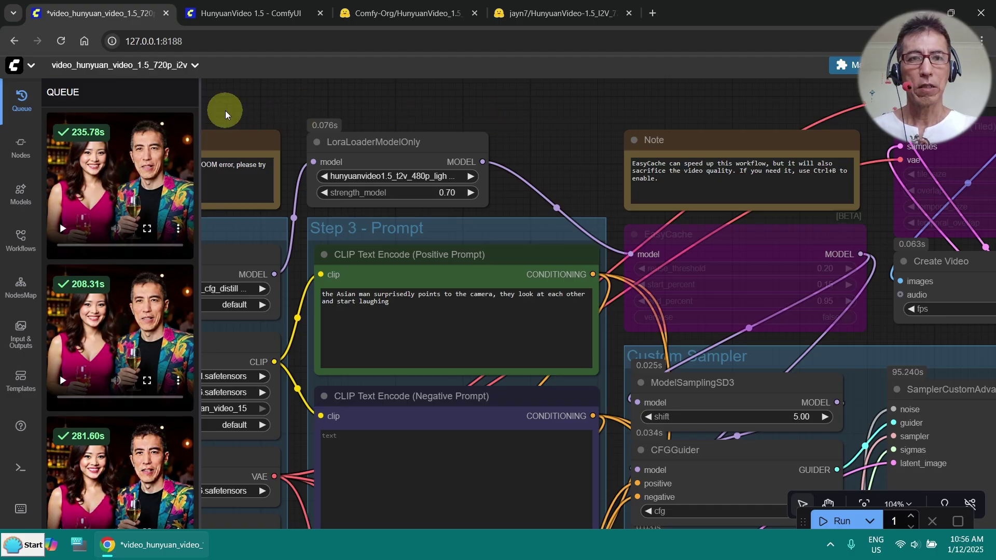
- Close the generations list and play the newest LoRA-0.70 clip in the Save Video preview
{"action": "left_click", "coordinate": [23, 99]}
{"action": "scroll", "coordinate": [740, 229], "scroll_direction": "down", "scroll_amount": 3}
{"action": "left_click_drag", "start_coordinate": [796, 235], "coordinate": [150, 261]}
{"action": "scroll", "coordinate": [151, 261], "scroll_direction": "down", "scroll_amount": 5}
{"action": "left_click_drag", "start_coordinate": [229, 460], "coordinate": [257, 440]}
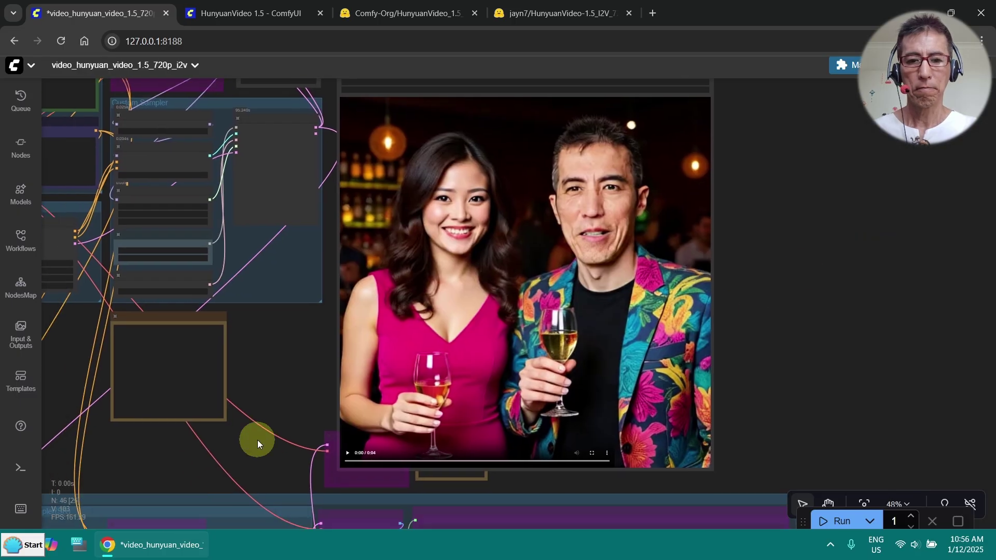
{"action": "left_click", "coordinate": [347, 455]}
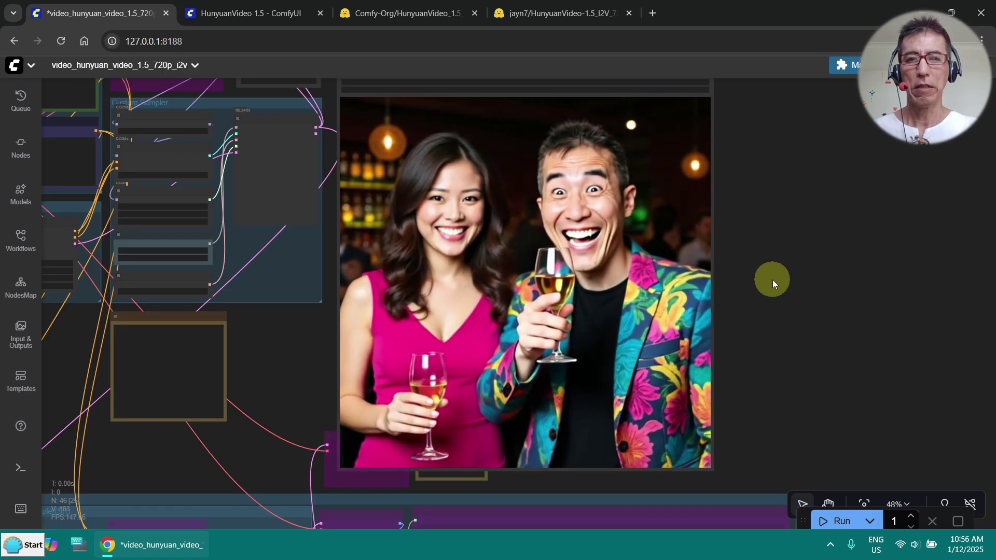
- Center the enlarged video preview and place the endResult player window beside it
{"action": "left_click_drag", "start_coordinate": [296, 342], "coordinate": [685, 502]}
{"action": "scroll", "coordinate": [446, 169], "scroll_direction": "up", "scroll_amount": 5}
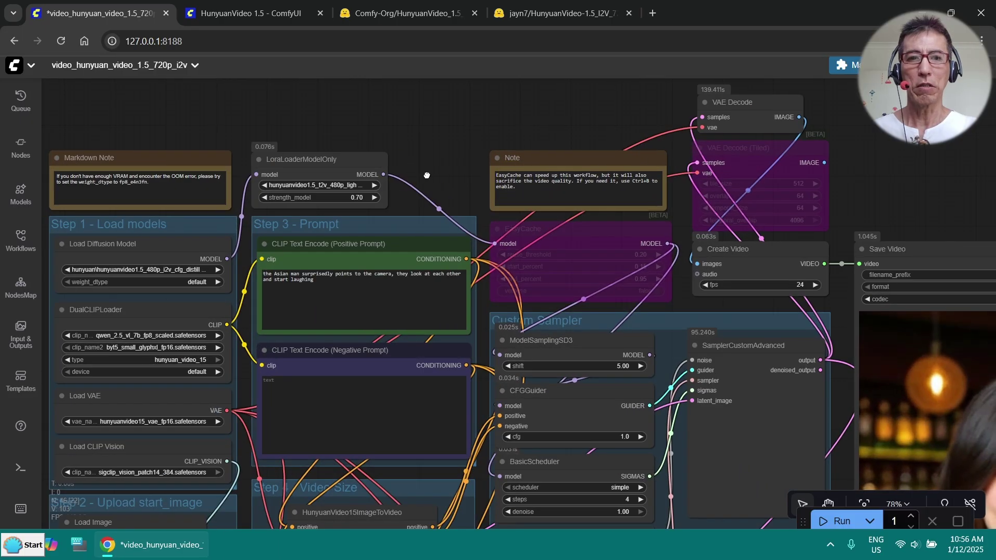
{"action": "left_click_drag", "start_coordinate": [423, 171], "coordinate": [405, 115]}
{"action": "scroll", "coordinate": [425, 115], "scroll_direction": "down", "scroll_amount": 1}
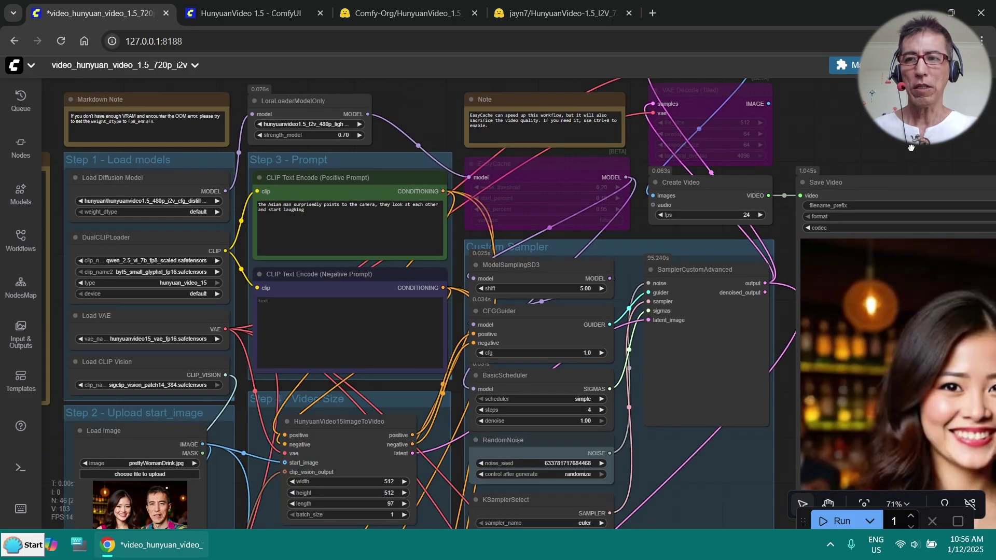
{"action": "left_click_drag", "start_coordinate": [783, 353], "coordinate": [340, 262]}
{"action": "left_click_drag", "start_coordinate": [962, 349], "coordinate": [916, 245]}
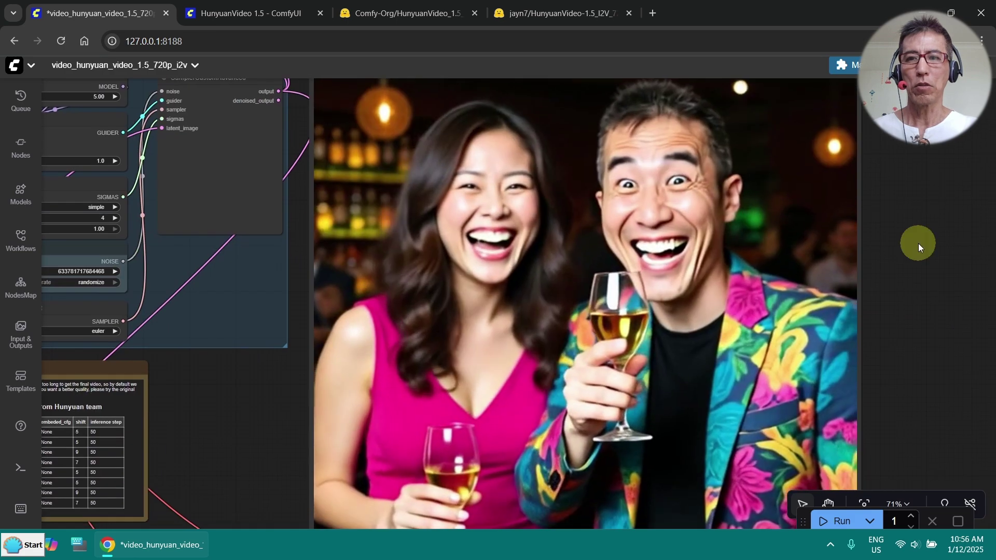
{"action": "scroll", "coordinate": [942, 286], "scroll_direction": "down", "scroll_amount": 2}
{"action": "left_click_drag", "start_coordinate": [942, 286], "coordinate": [895, 269]}
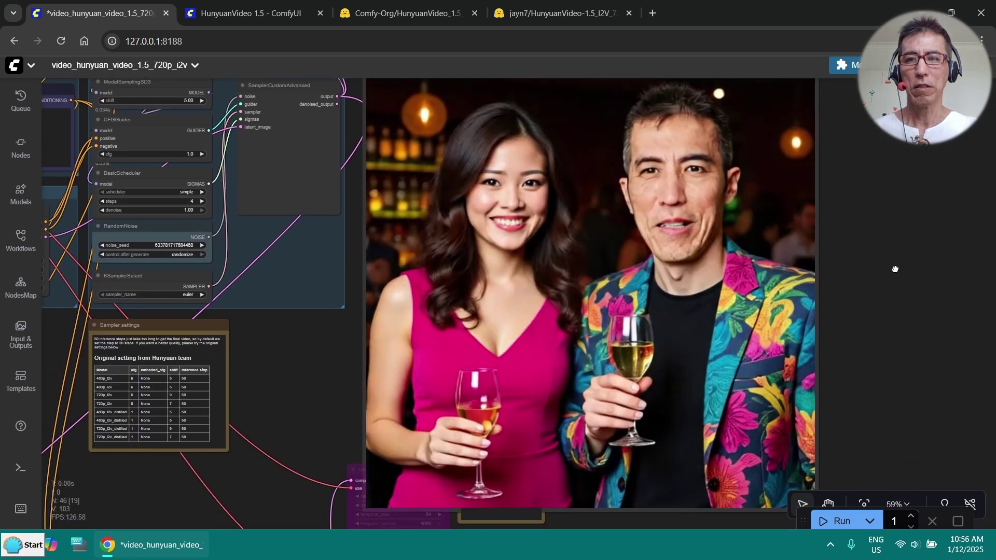
{"action": "left_click_drag", "start_coordinate": [231, 148], "coordinate": [195, 157]}
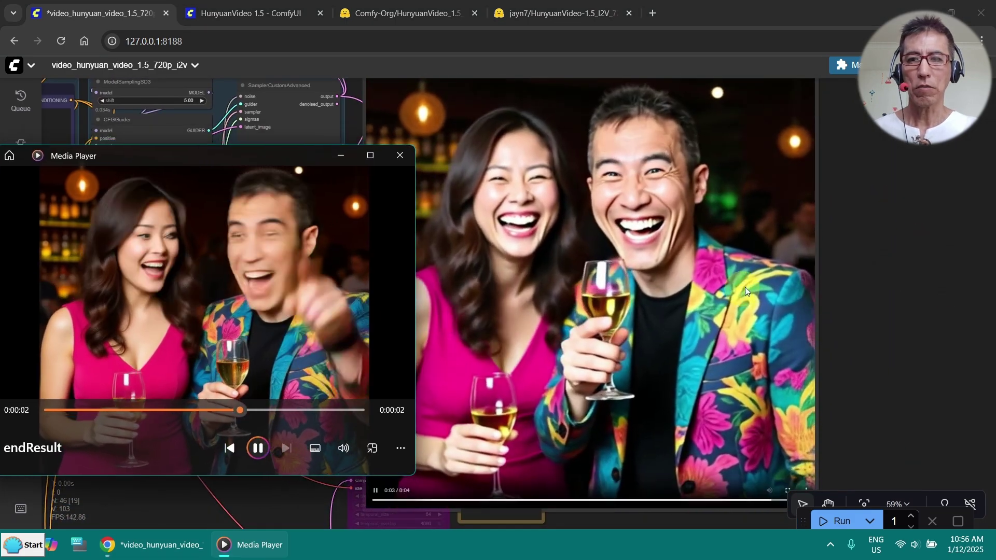
{"action": "scroll", "coordinate": [809, 263], "scroll_direction": "down", "scroll_amount": 4}
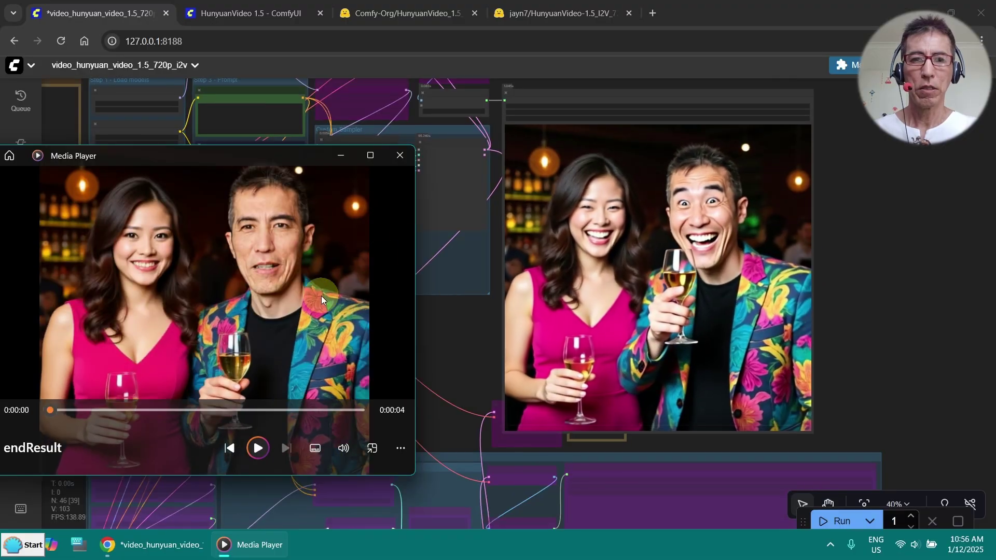
{"action": "left_click", "coordinate": [263, 452]}
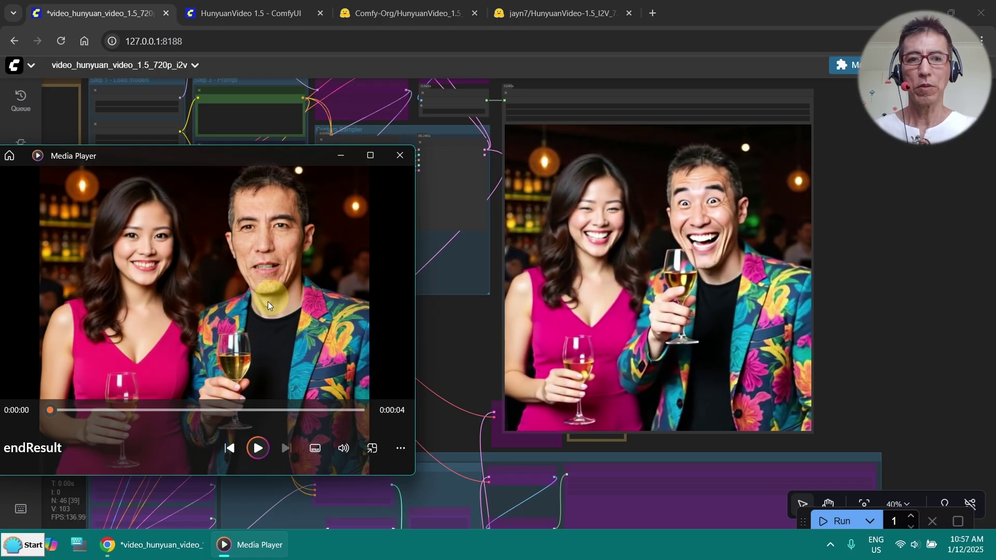
{"action": "mouse_move", "coordinate": [677, 415]}
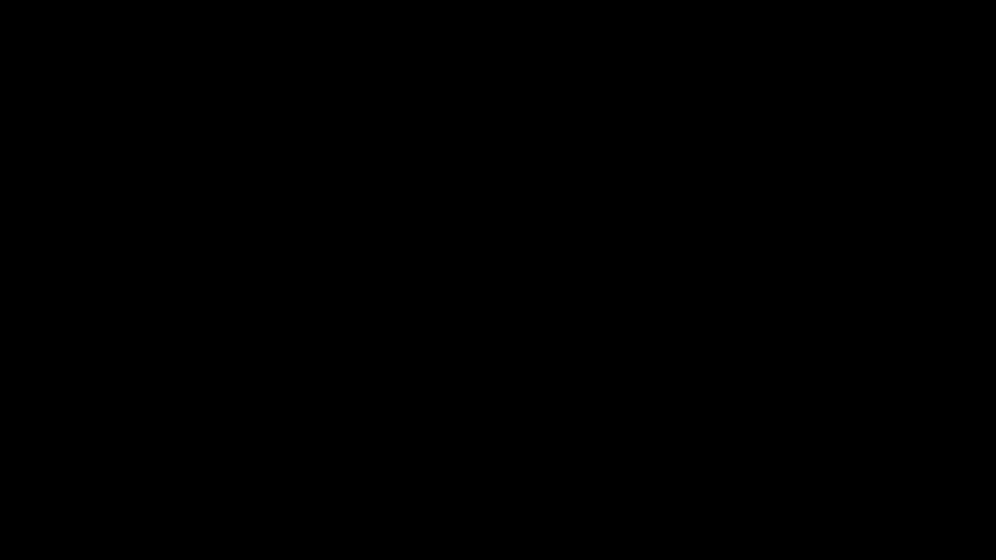
- Bypass the LoraLoaderModelOnly node with Ctrl+B
{"action": "scroll", "coordinate": [525, 444], "scroll_direction": "up", "scroll_amount": 5}
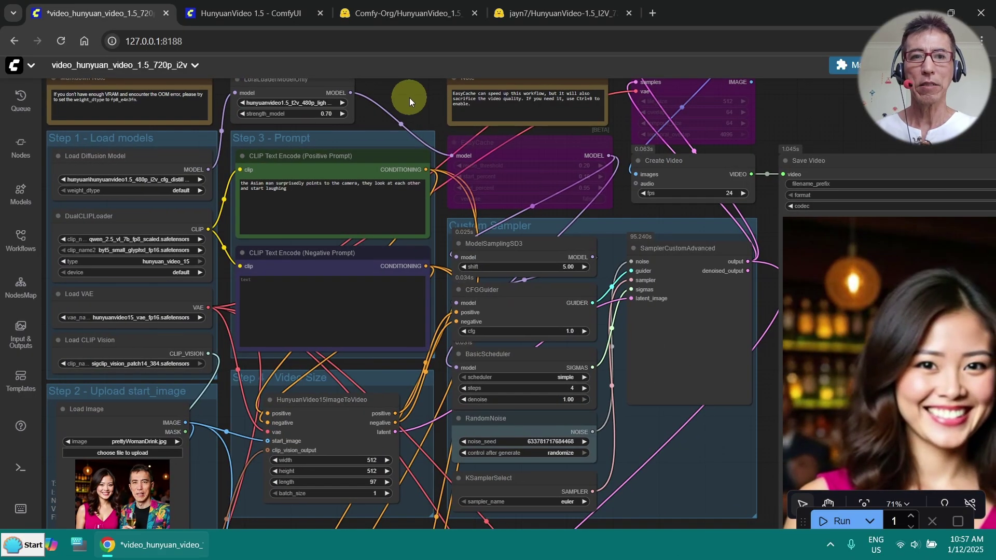
{"action": "scroll", "coordinate": [394, 155], "scroll_direction": "up", "scroll_amount": 3}
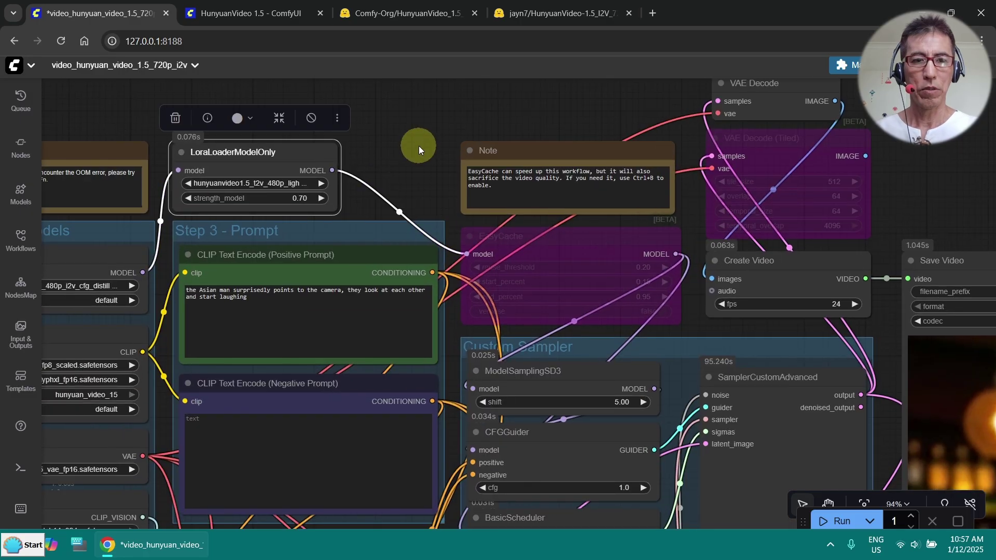
{"action": "key", "text": "ctrl+b"}
- Set the BasicScheduler steps to 15
{"action": "left_click_drag", "start_coordinate": [426, 173], "coordinate": [307, 76]}
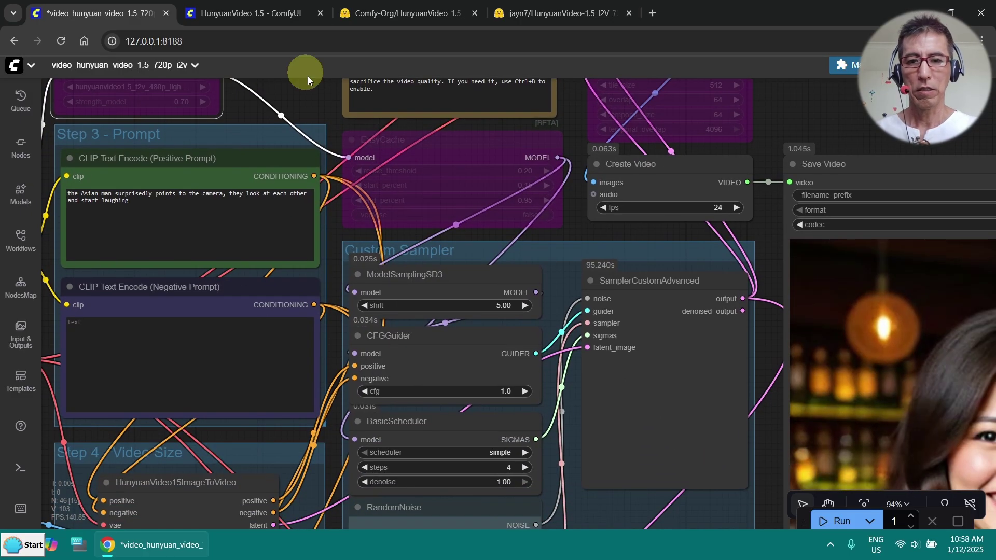
{"action": "left_click_drag", "start_coordinate": [765, 317], "coordinate": [733, 189]}
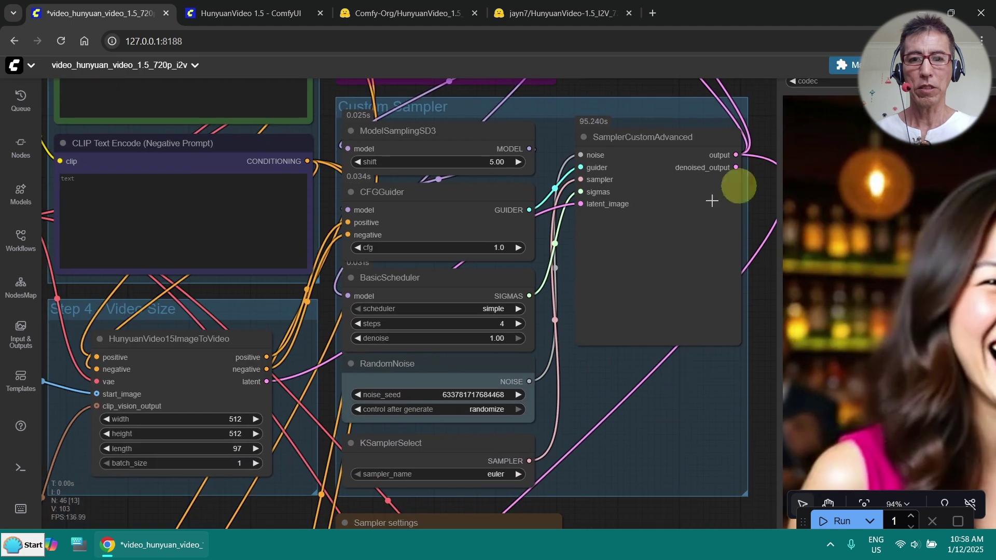
{"action": "scroll", "coordinate": [529, 327], "scroll_direction": "up", "scroll_amount": 3}
{"action": "left_click_drag", "start_coordinate": [857, 404], "coordinate": [740, 85]}
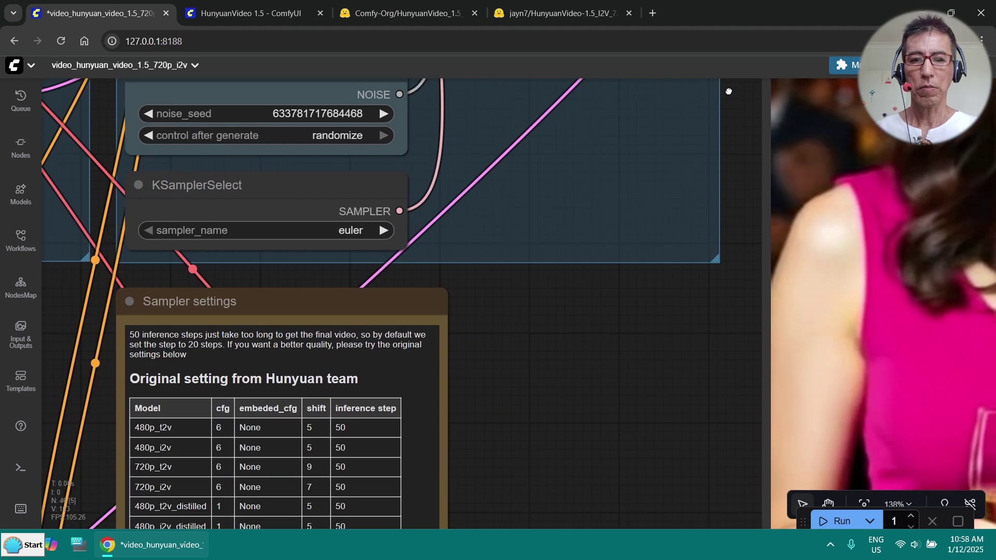
{"action": "left_click_drag", "start_coordinate": [554, 411], "coordinate": [650, 242]}
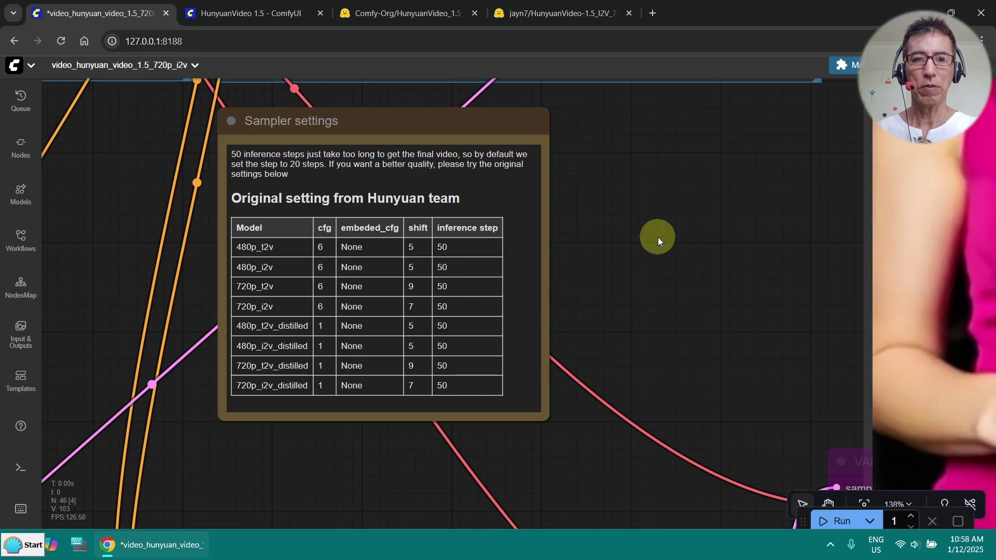
{"action": "left_click_drag", "start_coordinate": [658, 237], "coordinate": [682, 558]}
{"action": "scroll", "coordinate": [870, 169], "scroll_direction": "down", "scroll_amount": 2}
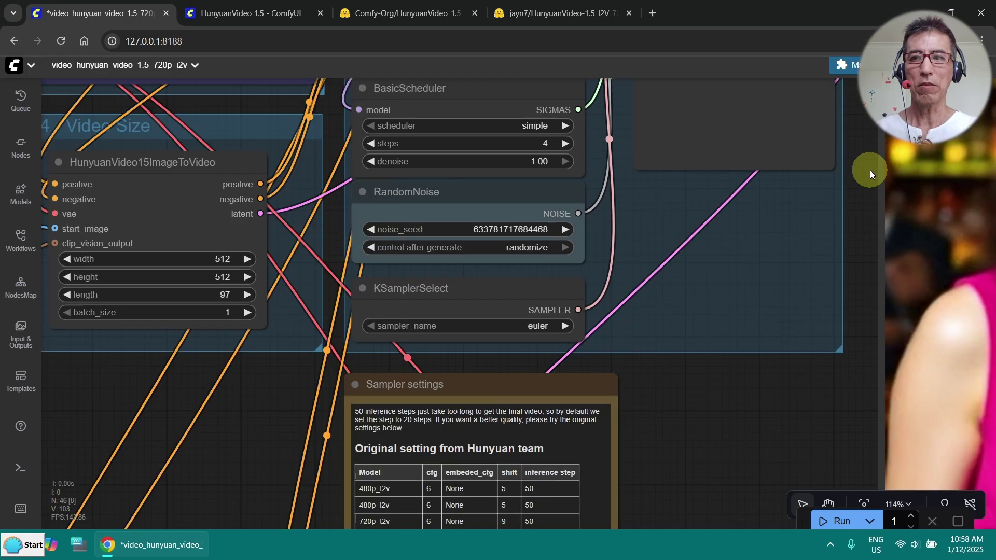
{"action": "left_click_drag", "start_coordinate": [870, 169], "coordinate": [842, 362]}
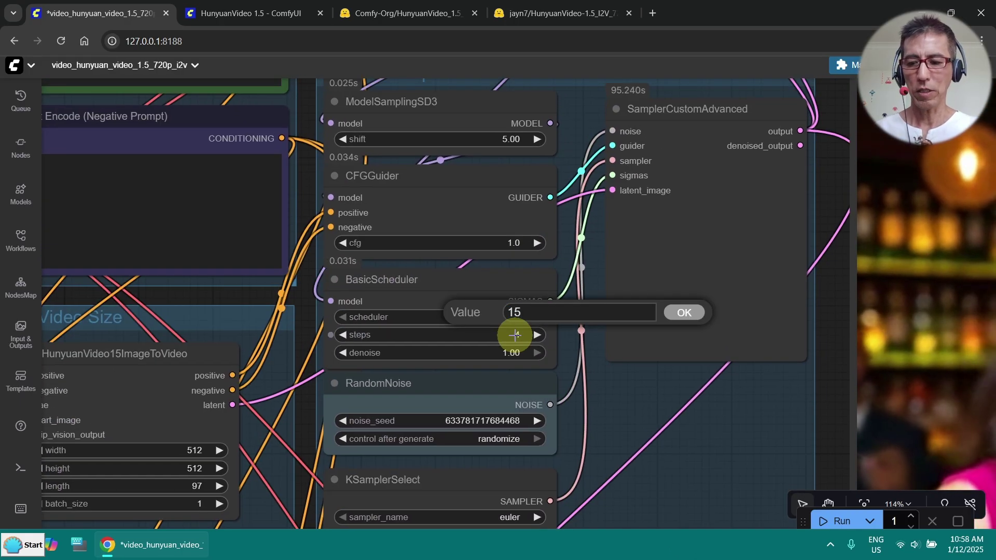
{"action": "key", "text": "Return"}
- Queue a new generation run with Ctrl+Enter
{"action": "scroll", "coordinate": [800, 418], "scroll_direction": "down", "scroll_amount": 4}
{"action": "scroll", "coordinate": [801, 418], "scroll_direction": "up", "scroll_amount": 3}
{"action": "left_click_drag", "start_coordinate": [656, 328], "coordinate": [589, 324]}
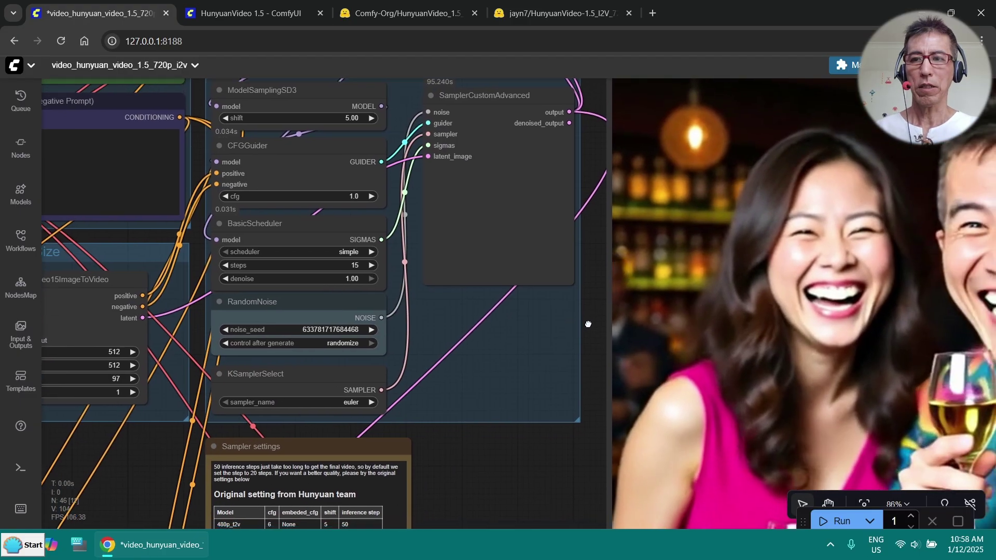
{"action": "key", "text": "ctrl+Return"}
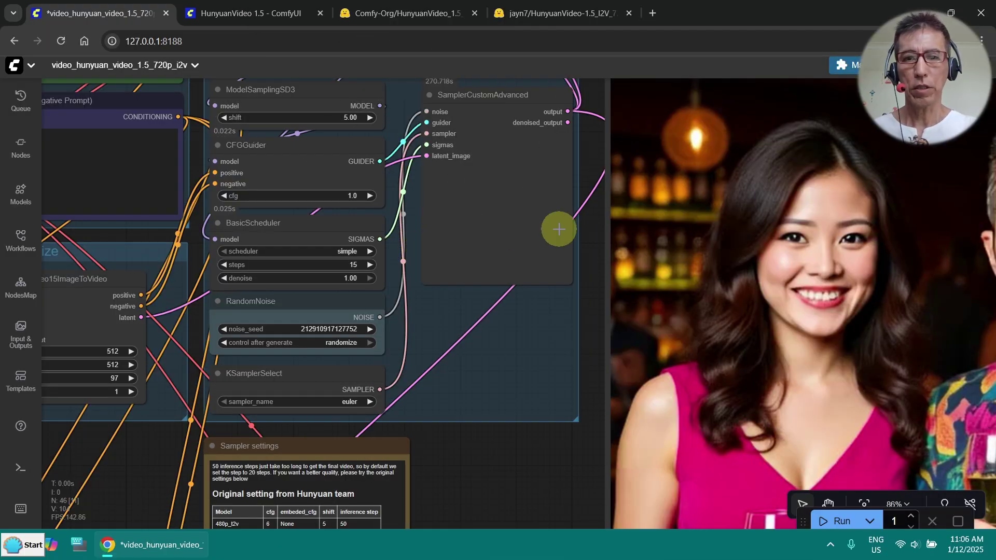
- Confirm the 15-step run finished and play the clip of the couple laughing as the man points
{"action": "left_click", "coordinate": [19, 101]}
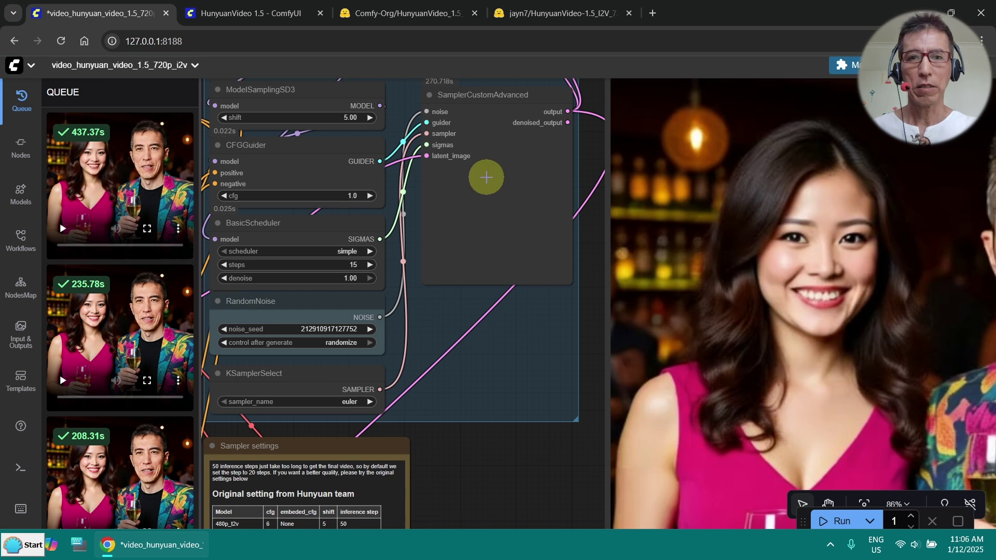
{"action": "left_click", "coordinate": [21, 98]}
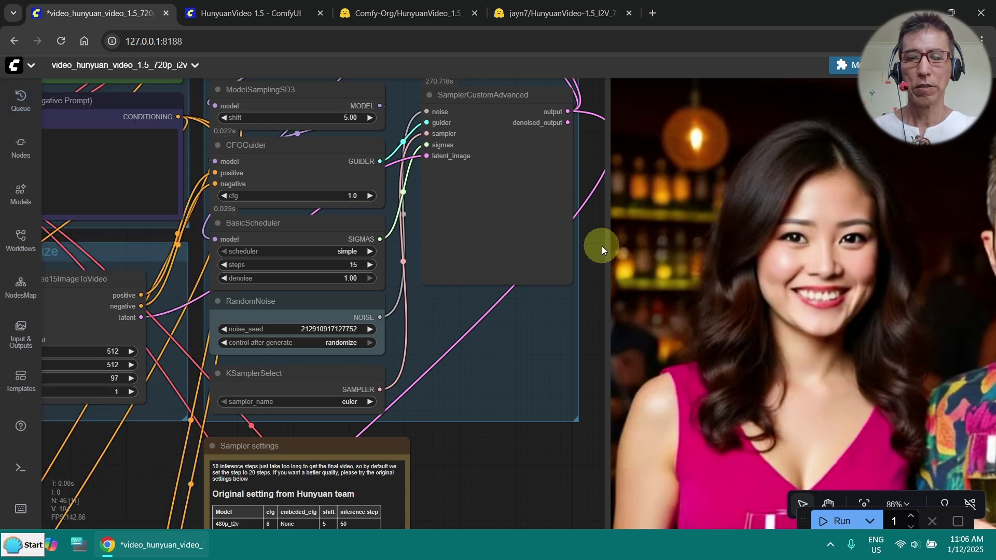
{"action": "scroll", "coordinate": [600, 244], "scroll_direction": "down", "scroll_amount": 5}
{"action": "left_click", "coordinate": [335, 464]}
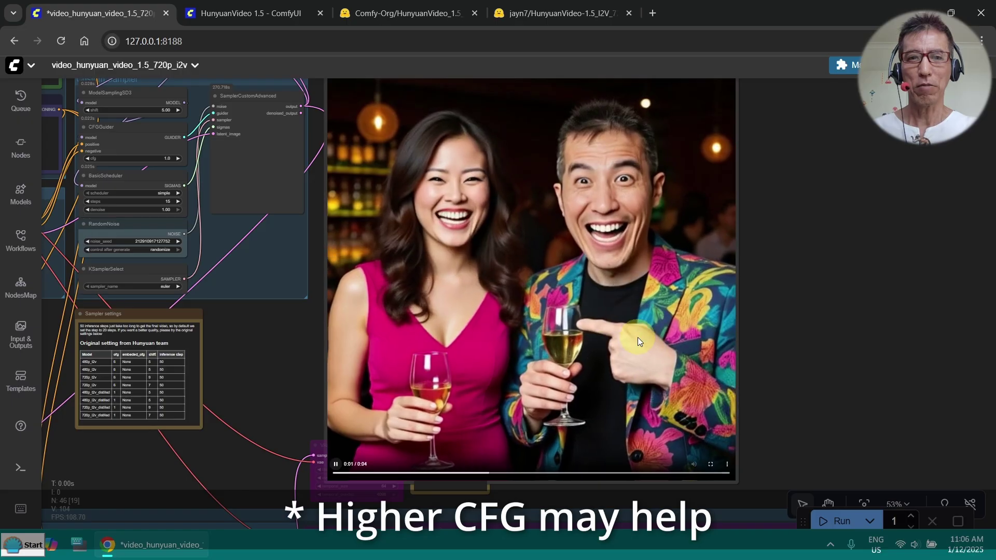
{"action": "scroll", "coordinate": [773, 337], "scroll_direction": "down", "scroll_amount": 1}
{"action": "scroll", "coordinate": [772, 337], "scroll_direction": "down", "scroll_amount": 1}
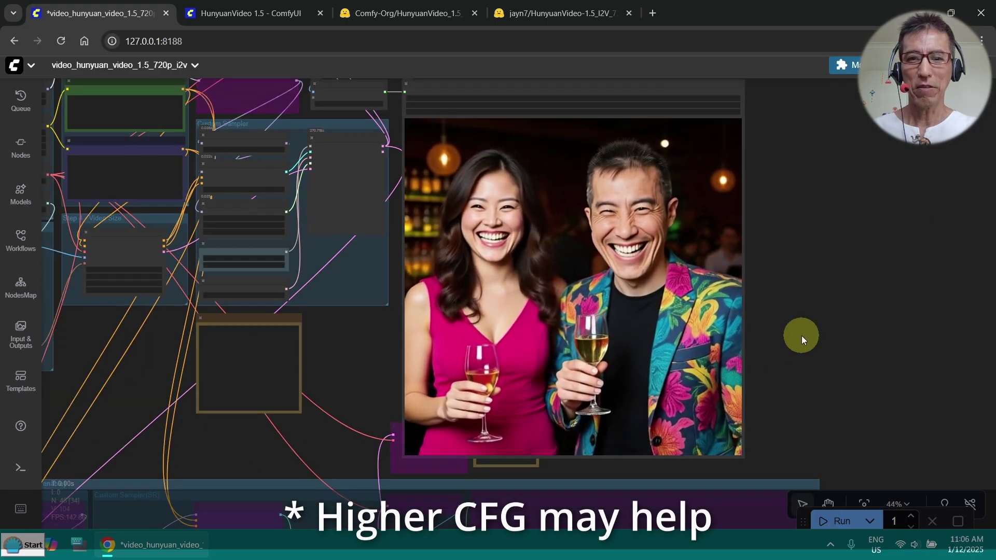
{"action": "scroll", "coordinate": [801, 335], "scroll_direction": "down", "scroll_amount": 2}
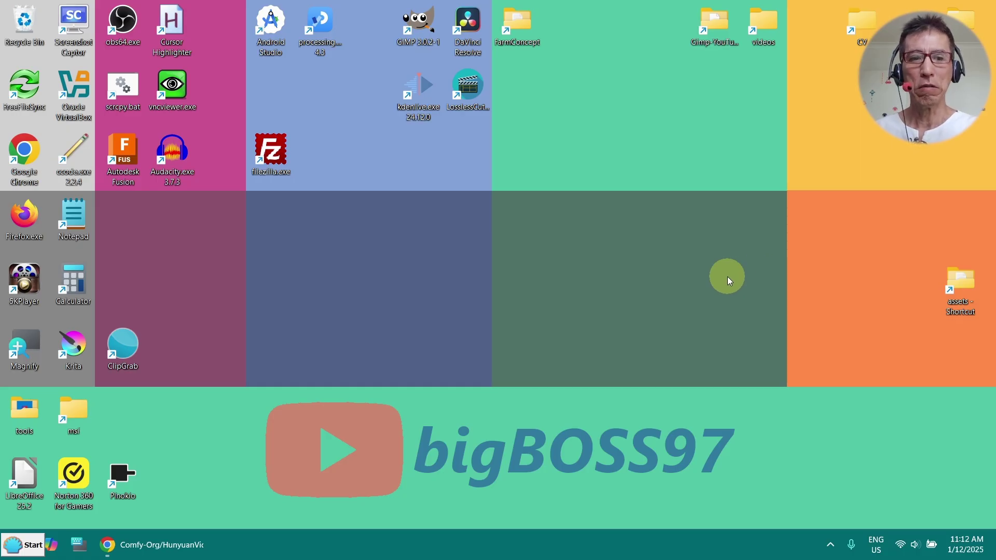
- Restore Chrome and review the diffusion_models file list
{"action": "mouse_move", "coordinate": [178, 546]}
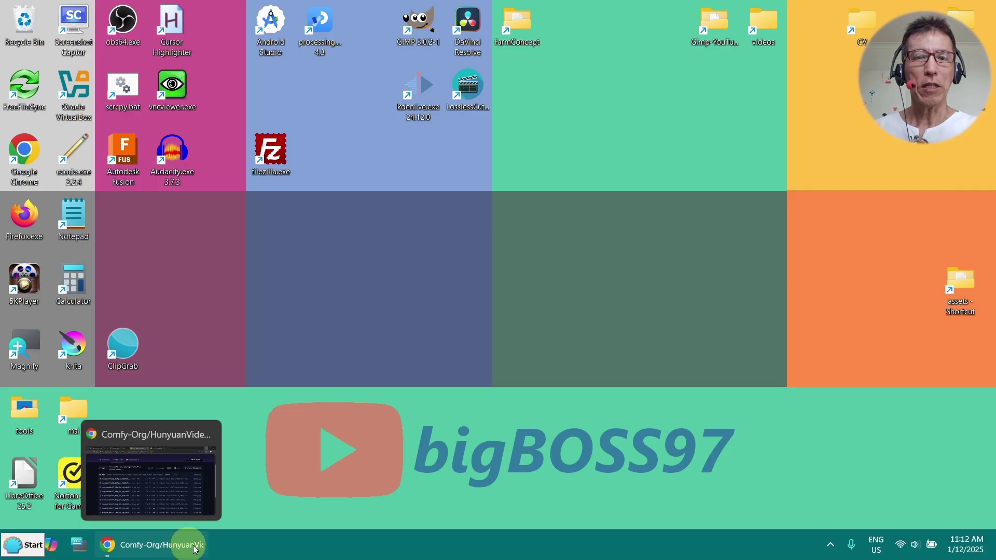
{"action": "left_click", "coordinate": [194, 549]}
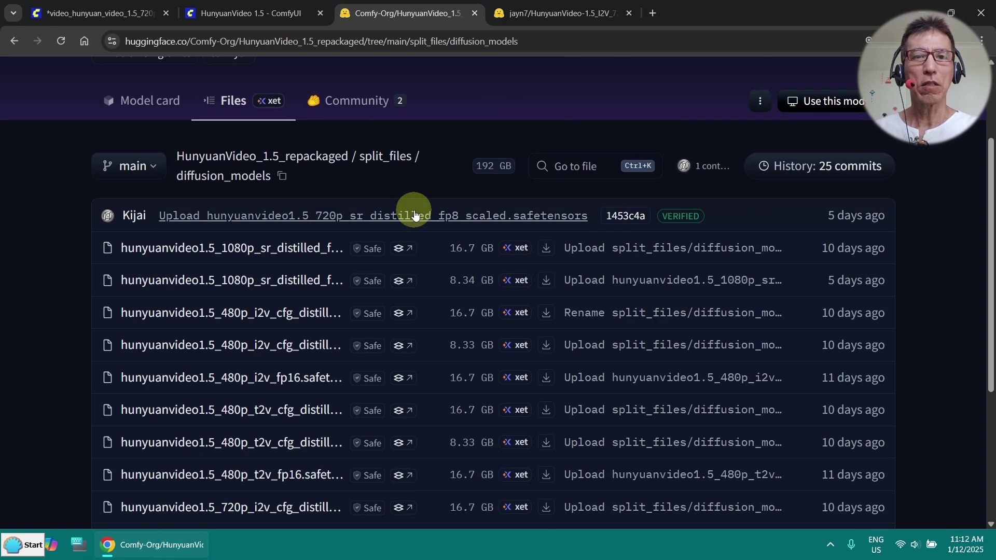
{"action": "scroll", "coordinate": [421, 280], "scroll_direction": "down", "scroll_amount": 2}
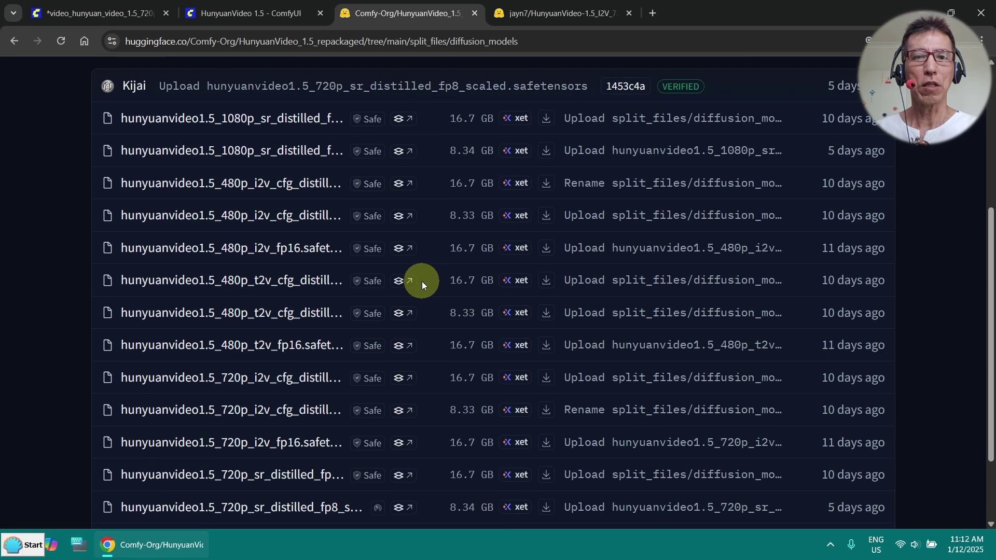
{"action": "scroll", "coordinate": [422, 282], "scroll_direction": "up", "scroll_amount": 1}
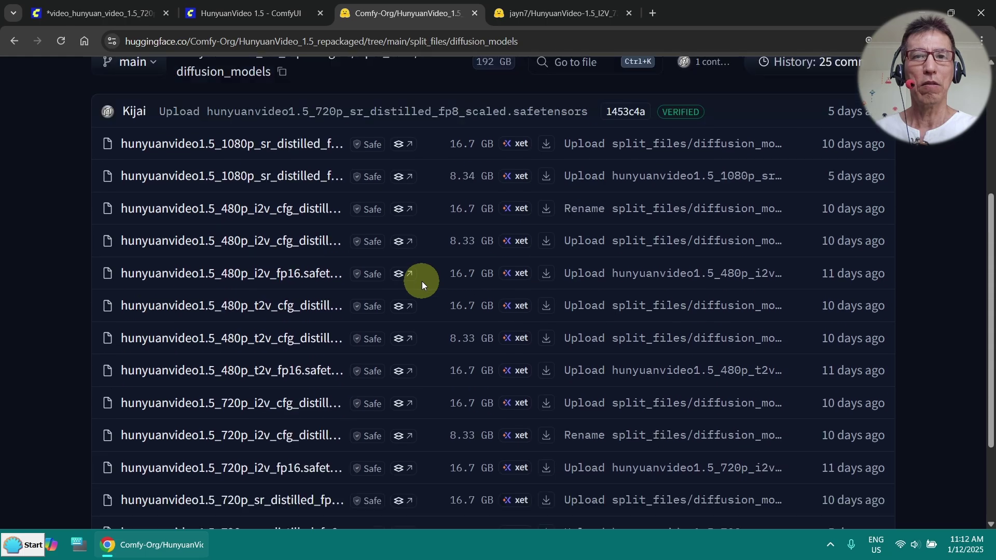
- Open the quantized GGUF HunyuanVideo 1.5 I2V 720p model card, then show the desktop
{"action": "left_click", "coordinate": [545, 13]}
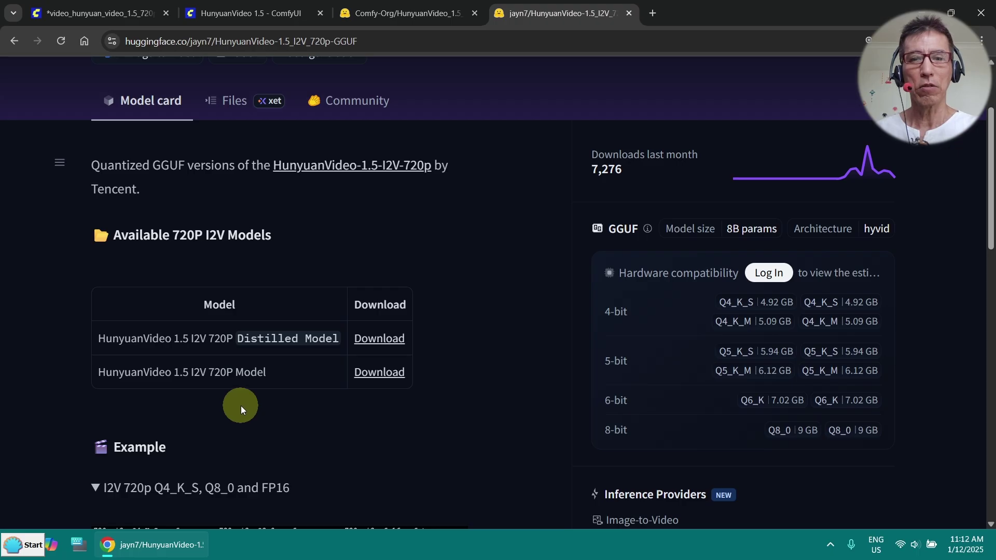
{"action": "scroll", "coordinate": [241, 406], "scroll_direction": "down", "scroll_amount": 2}
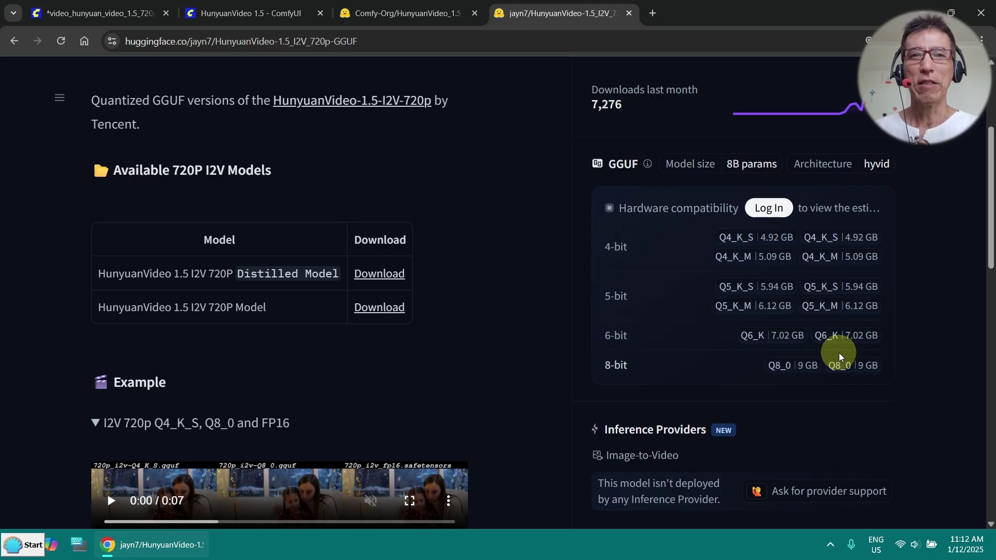
{"action": "key", "text": "super+d"}
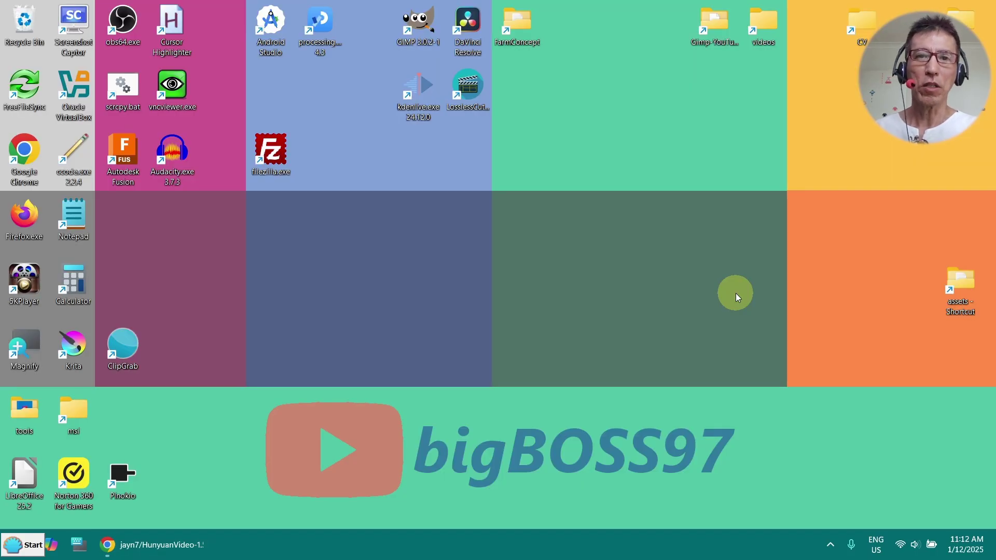